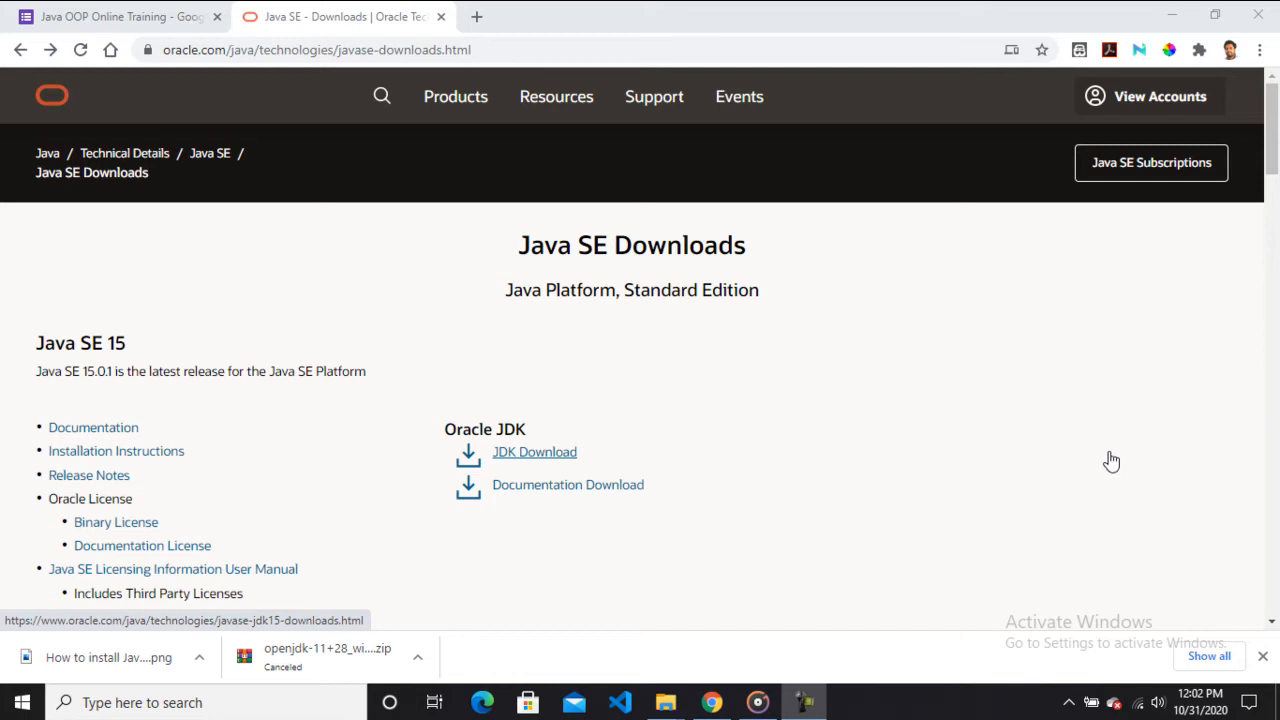
Open Command Prompt from the Windows search.
{"action": "left_click", "coordinate": [265, 705]}
{"action": "type", "text": "cmd"}
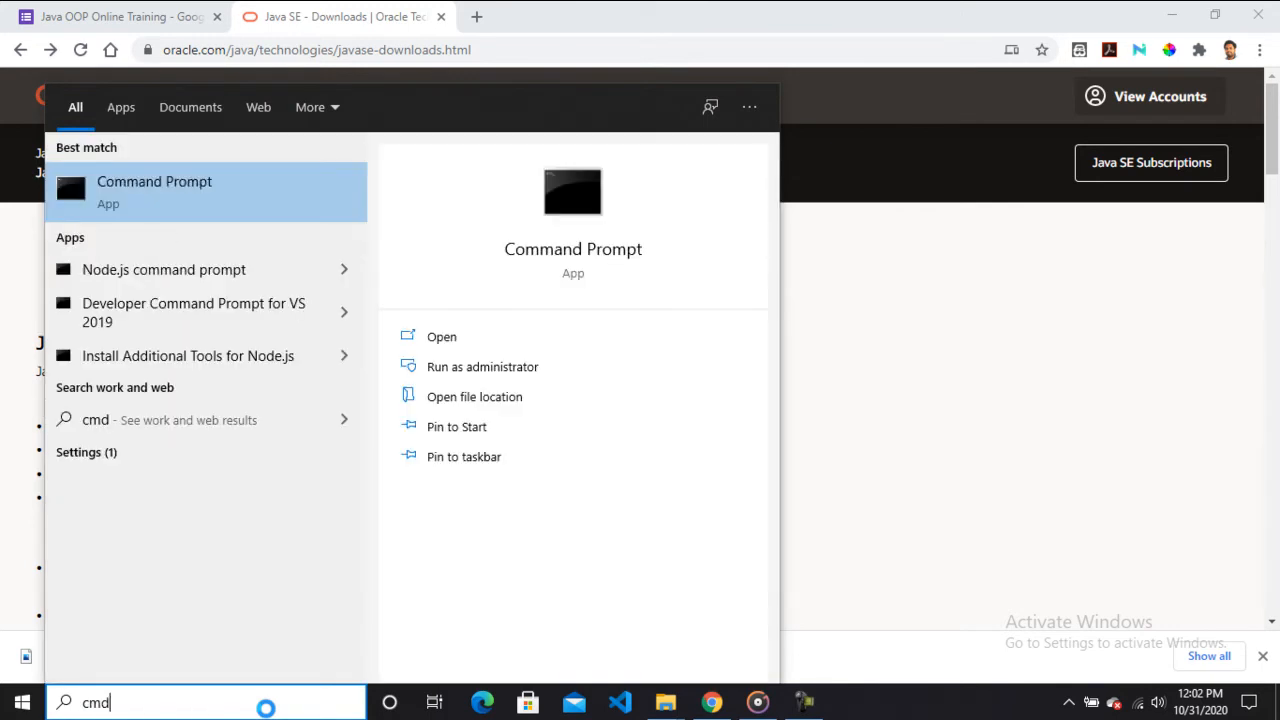
{"action": "left_click", "coordinate": [156, 218]}
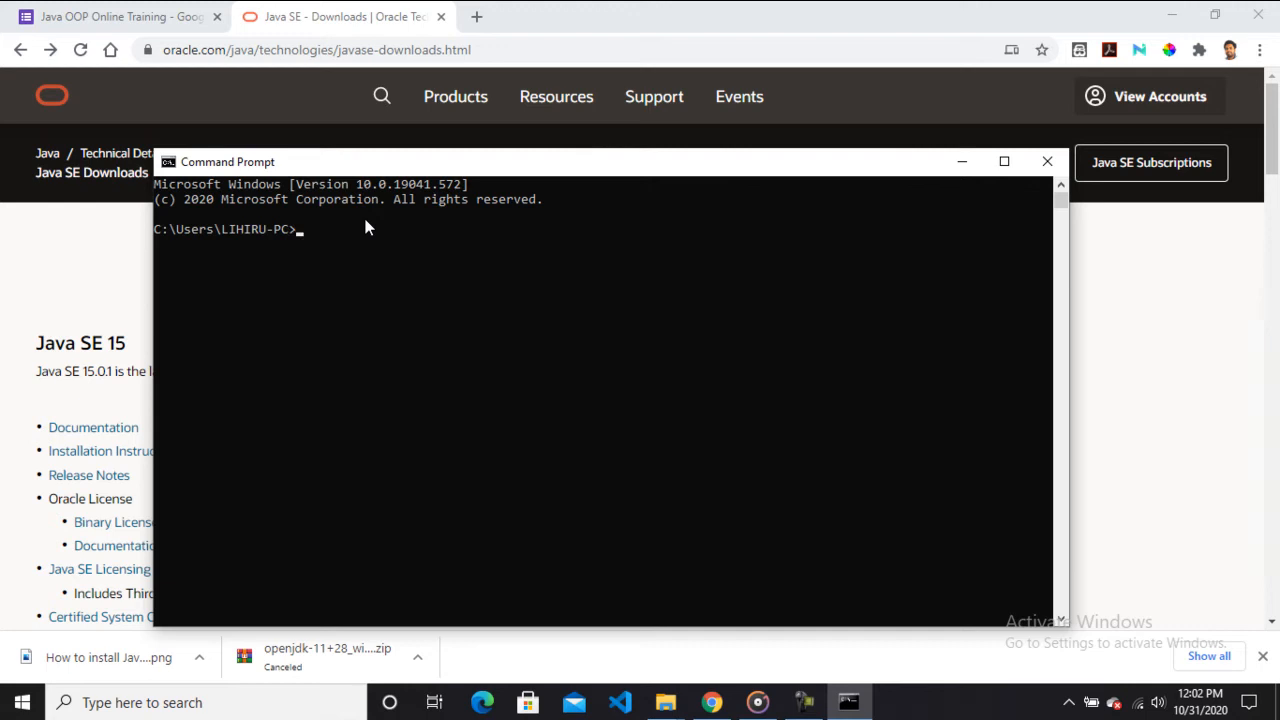
Run javac in Command Prompt and scroll through its usage output.
{"action": "type", "text": "javac"}
{"action": "key", "text": "Return"}
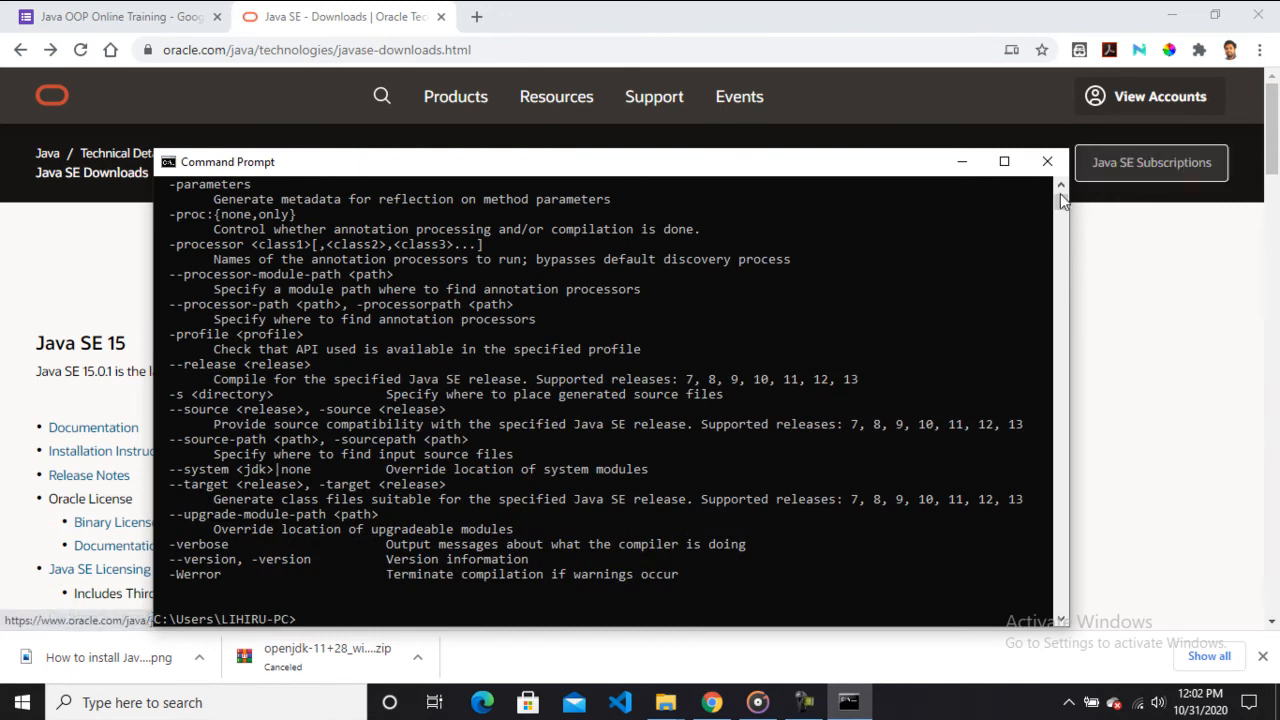
{"action": "scroll", "coordinate": [1059, 197], "scroll_direction": "down", "scroll_amount": 6}
{"action": "scroll", "coordinate": [1059, 197], "scroll_direction": "up", "scroll_amount": 15}
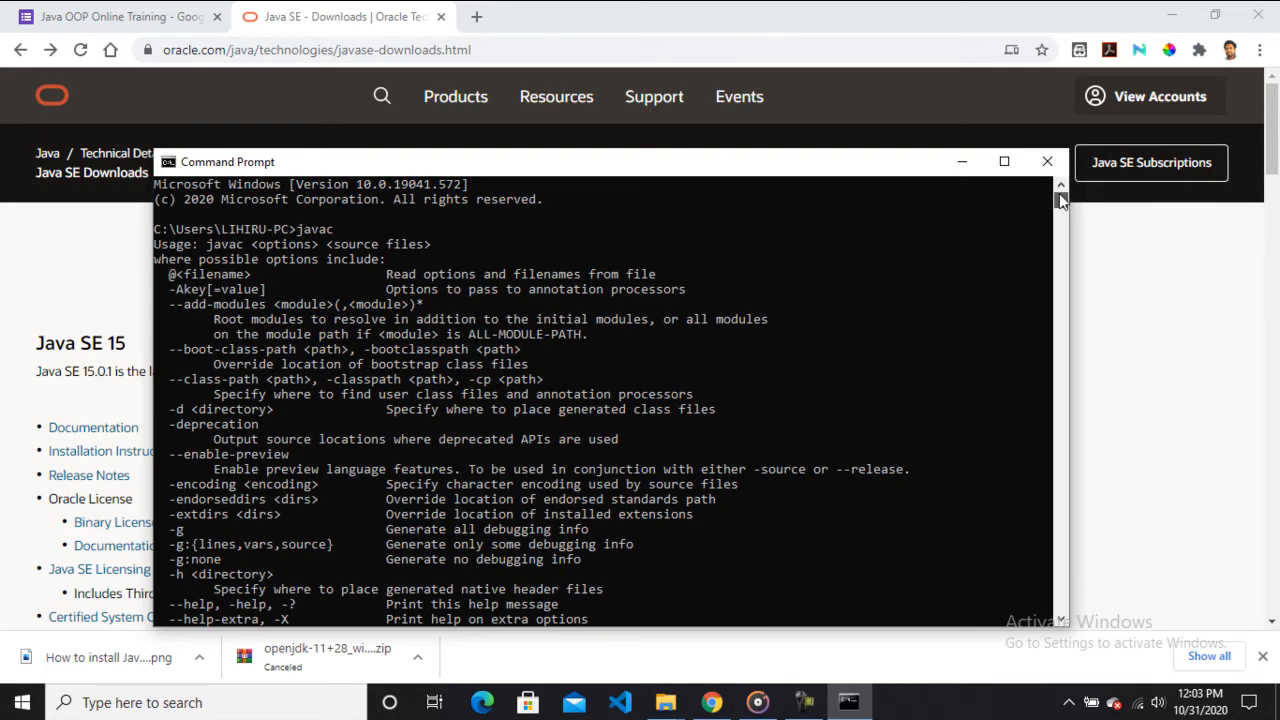
{"action": "scroll", "coordinate": [1061, 200], "scroll_direction": "down", "scroll_amount": 7}
{"action": "scroll", "coordinate": [1060, 198], "scroll_direction": "up", "scroll_amount": 7}
{"action": "left_click_drag", "start_coordinate": [422, 166], "coordinate": [424, 143]}
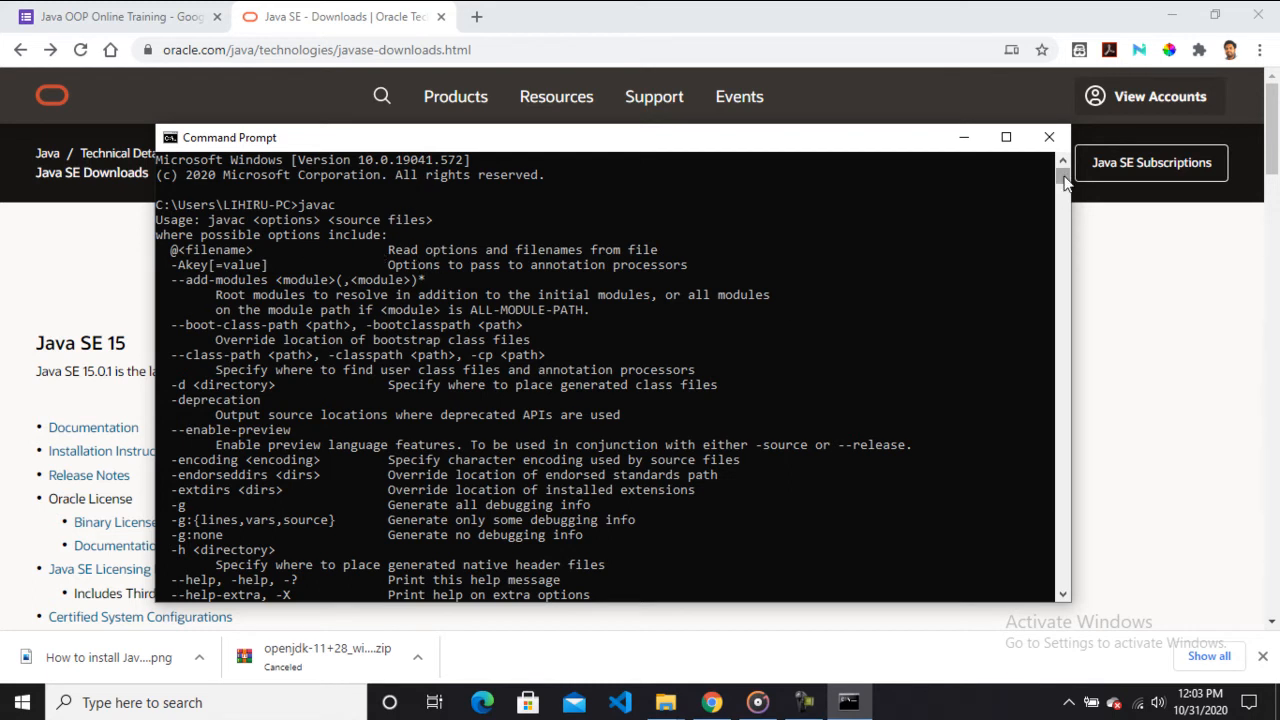
Review the javac options list, reposition the Command Prompt window, and minimize it.
{"action": "scroll", "coordinate": [1060, 188], "scroll_direction": "down", "scroll_amount": 7}
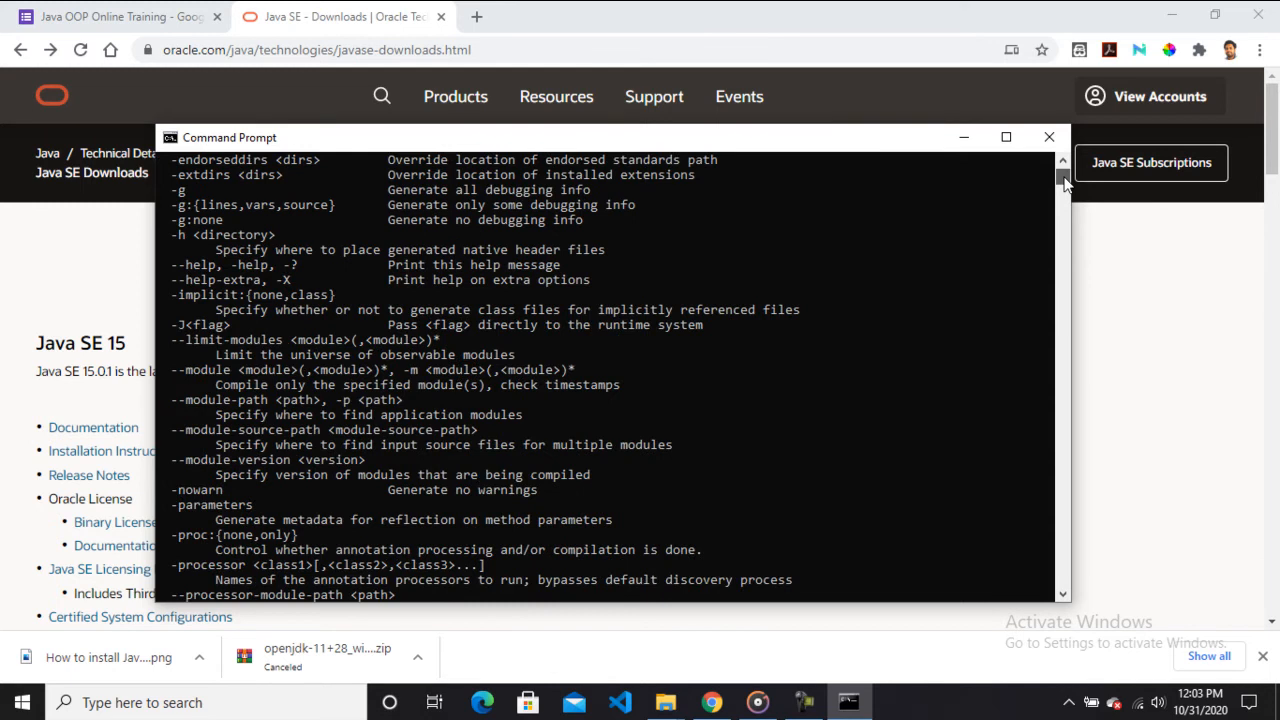
{"action": "left_click_drag", "start_coordinate": [1064, 177], "coordinate": [1064, 177]}
{"action": "left_click_drag", "start_coordinate": [914, 139], "coordinate": [914, 126]}
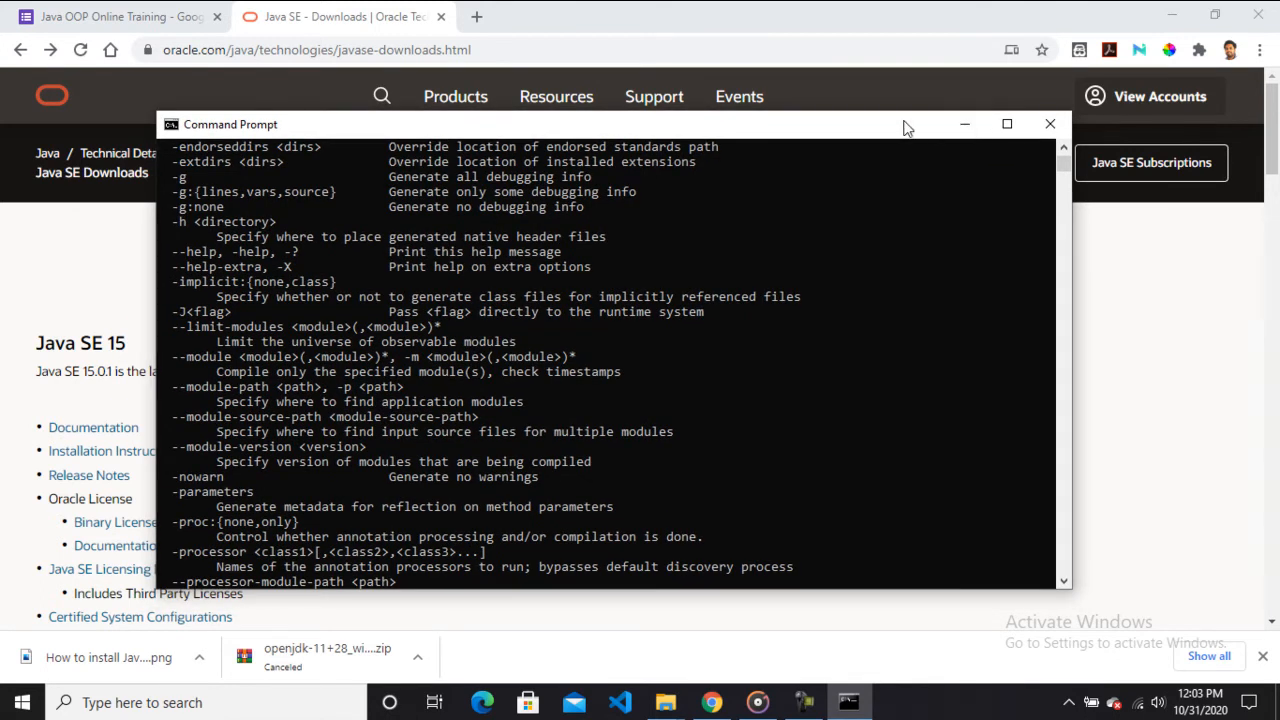
{"action": "left_click_drag", "start_coordinate": [904, 122], "coordinate": [903, 111]}
{"action": "left_click", "coordinate": [964, 113]}
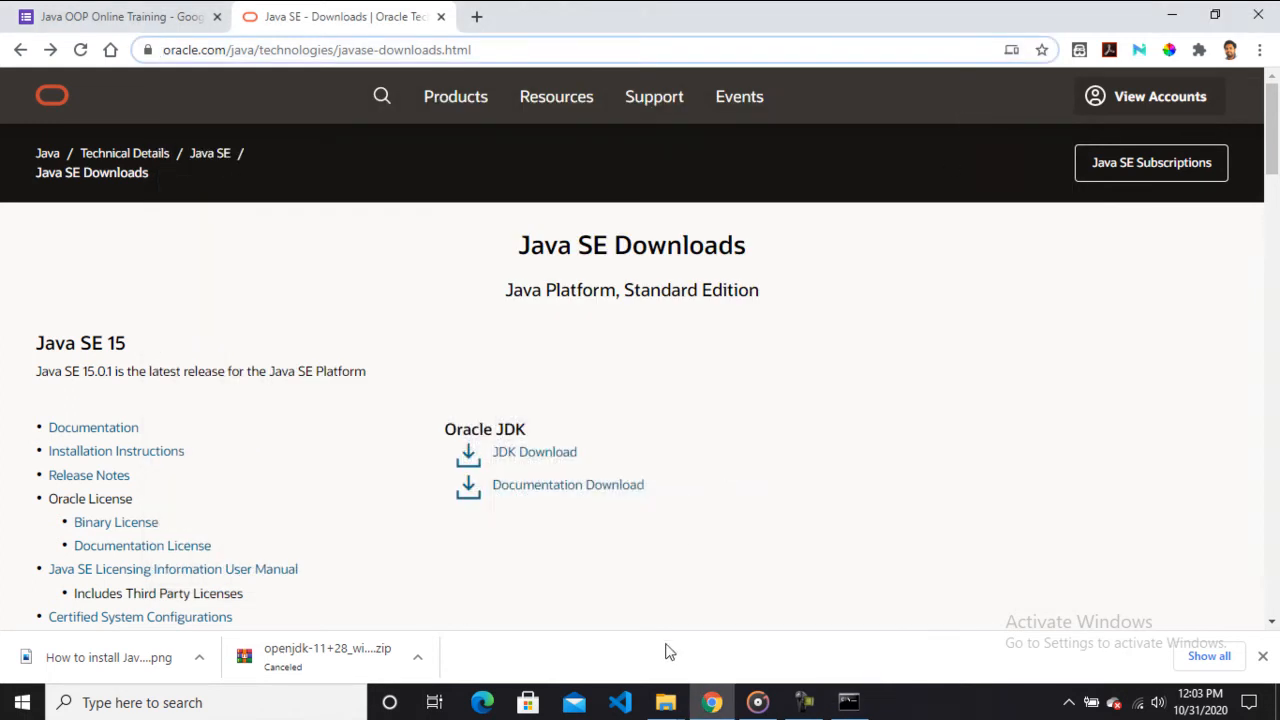
Open the computer's System properties from This PC.
{"action": "mouse_move", "coordinate": [665, 703]}
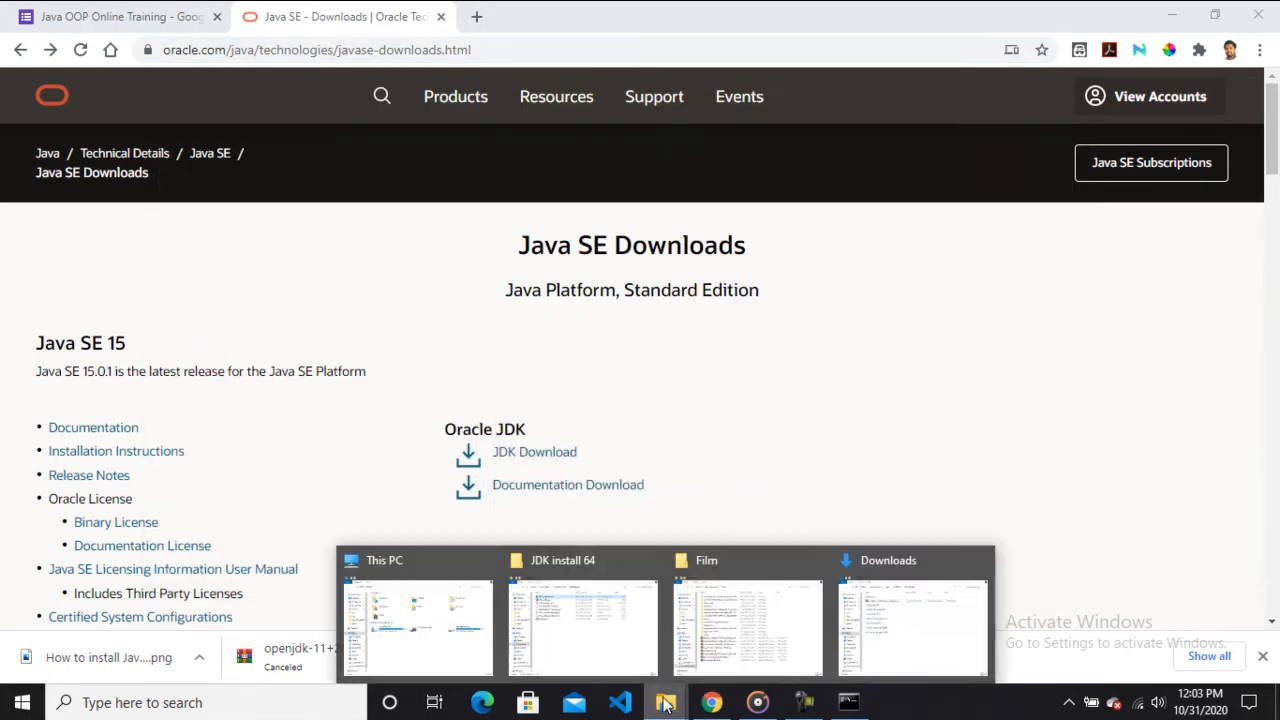
{"action": "left_click", "coordinate": [388, 638]}
{"action": "left_click_drag", "start_coordinate": [637, 46], "coordinate": [683, 55]}
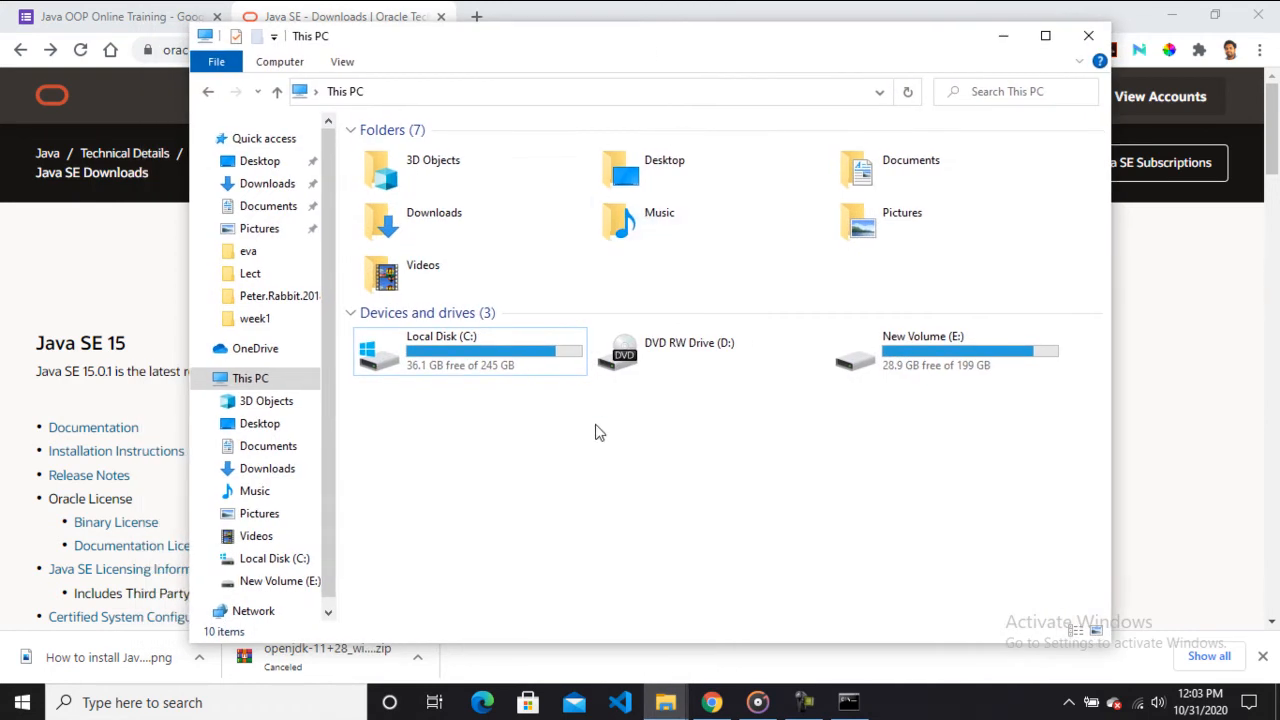
{"action": "right_click", "coordinate": [506, 425]}
{"action": "left_click", "coordinate": [563, 600]}
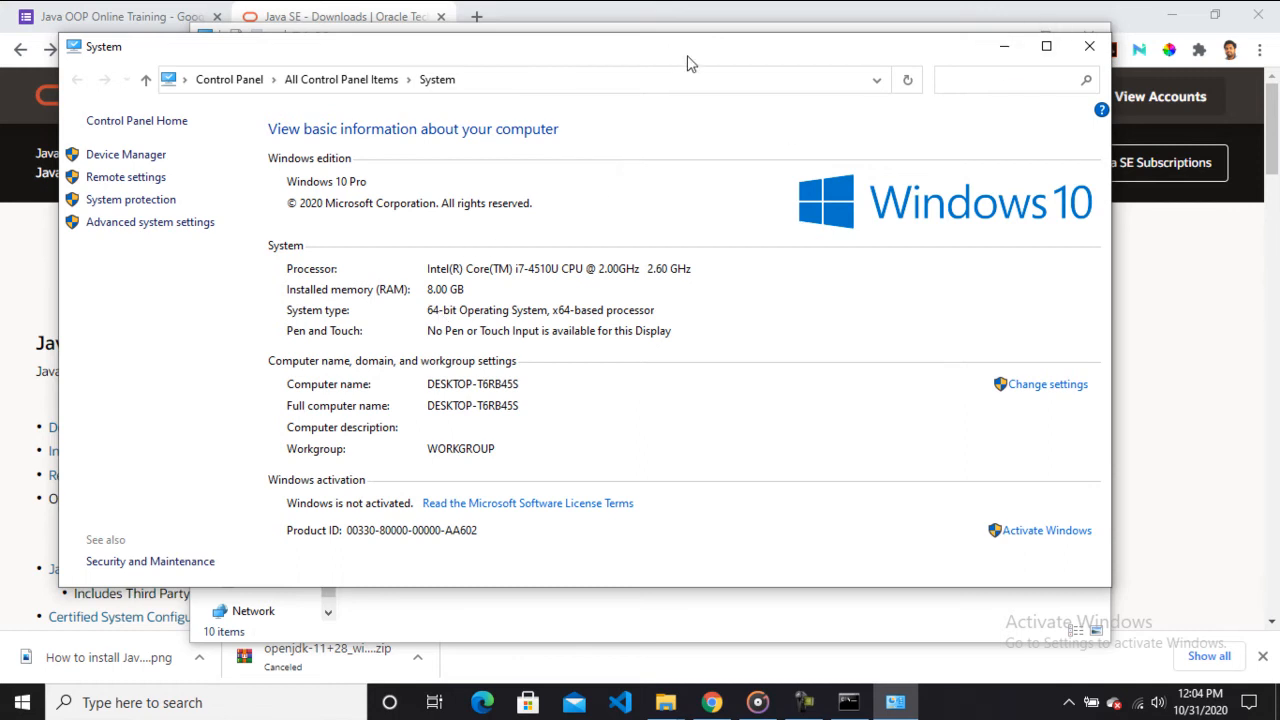
Check the system type, then close the System window and minimize This PC.
{"action": "left_click_drag", "start_coordinate": [697, 50], "coordinate": [728, 47]}
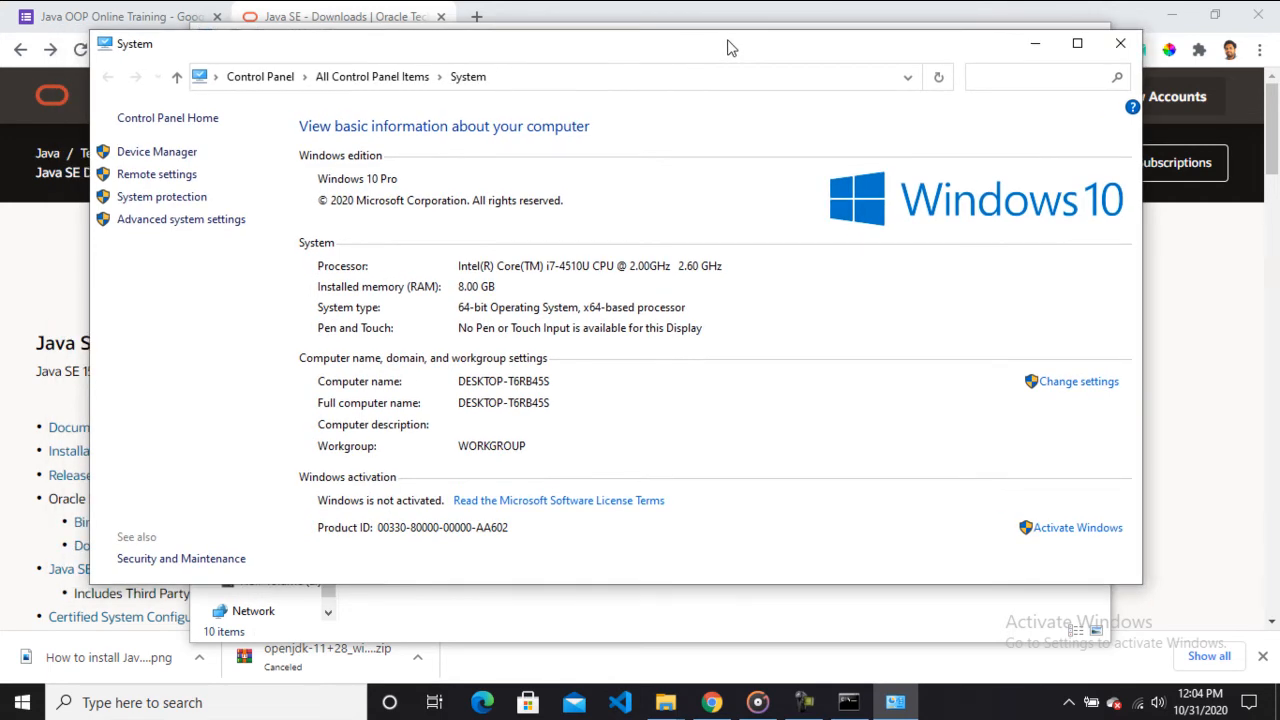
{"action": "left_click_drag", "start_coordinate": [745, 47], "coordinate": [715, 47]}
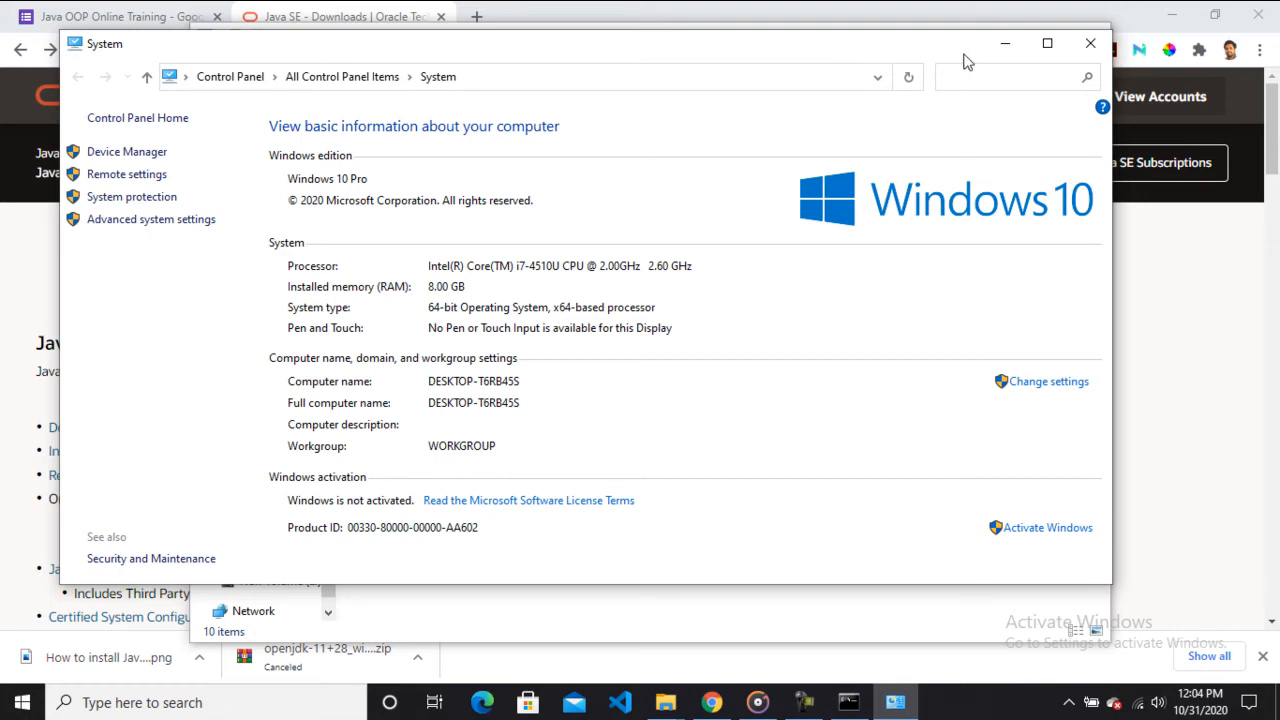
{"action": "left_click", "coordinate": [1089, 44]}
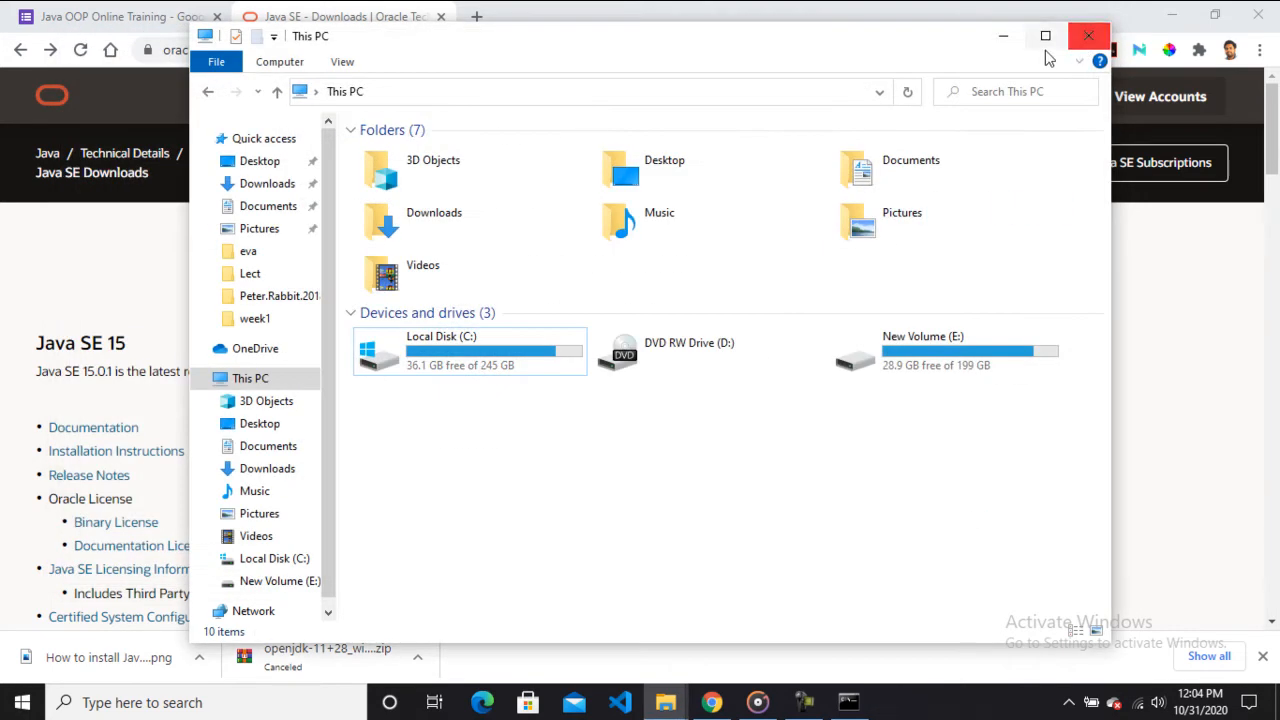
{"action": "left_click", "coordinate": [1003, 37]}
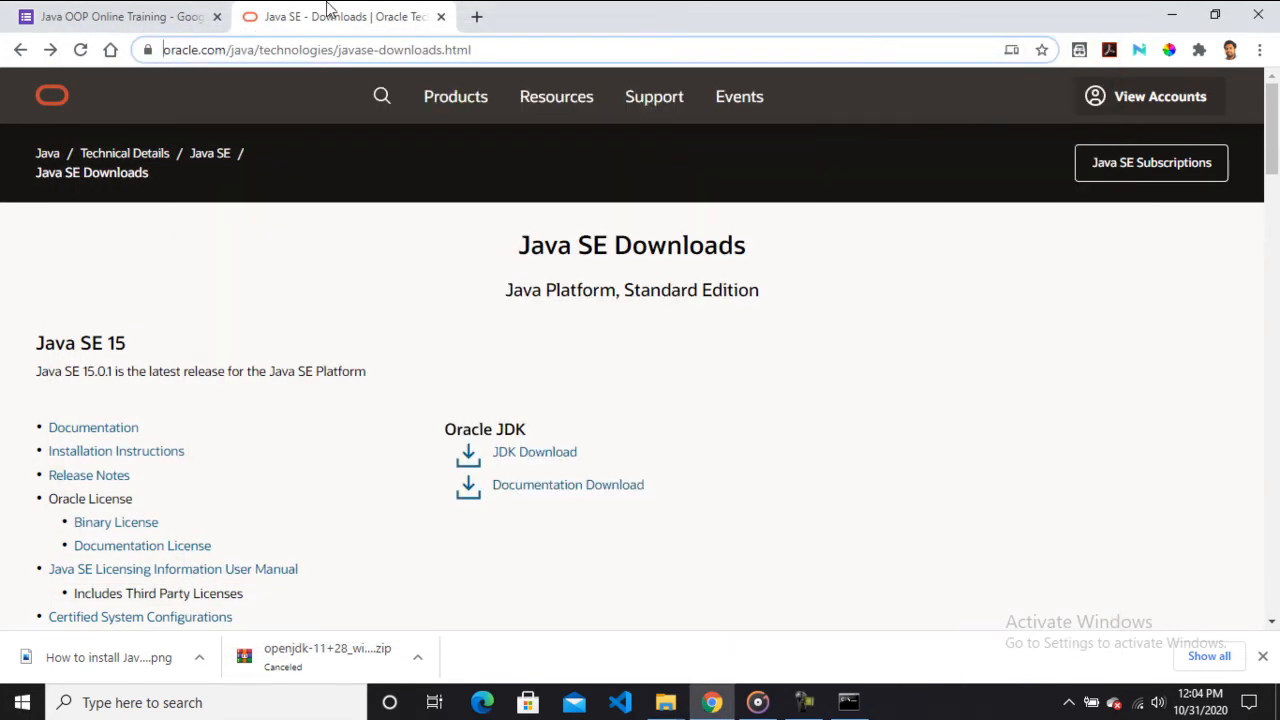
{"action": "left_click", "coordinate": [513, 48]}
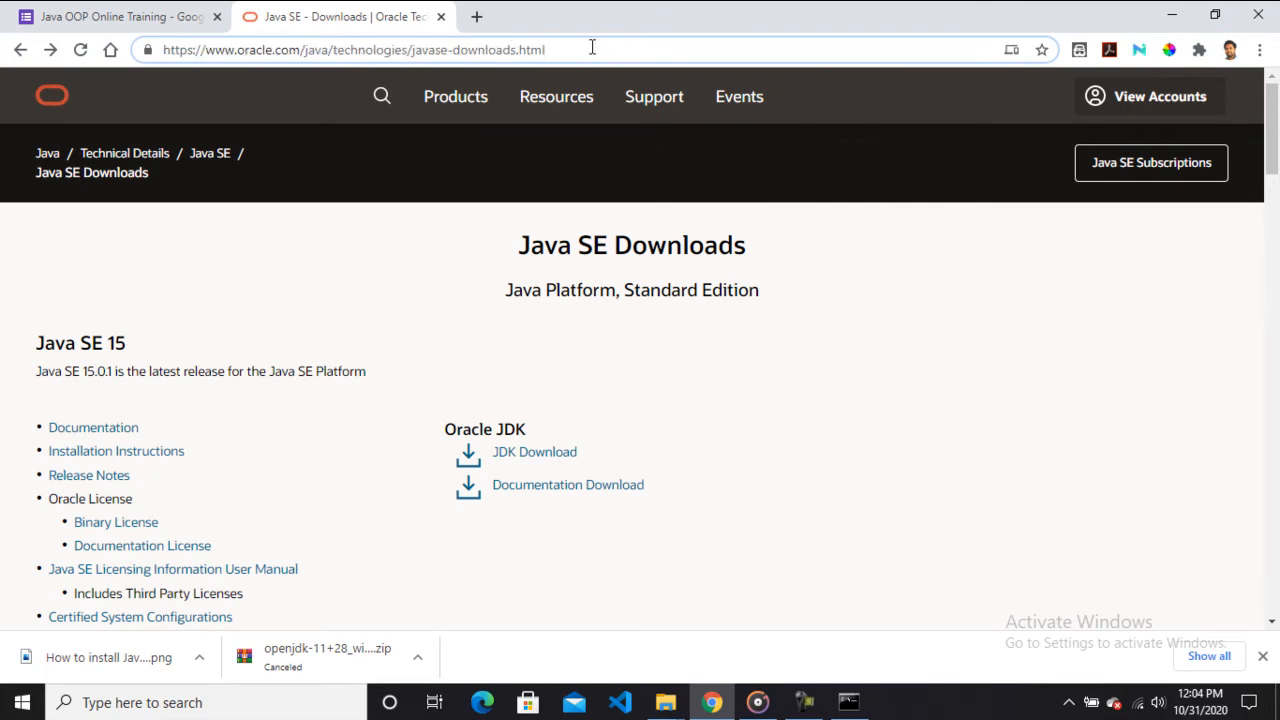
{"action": "left_click_drag", "start_coordinate": [556, 48], "coordinate": [162, 47]}
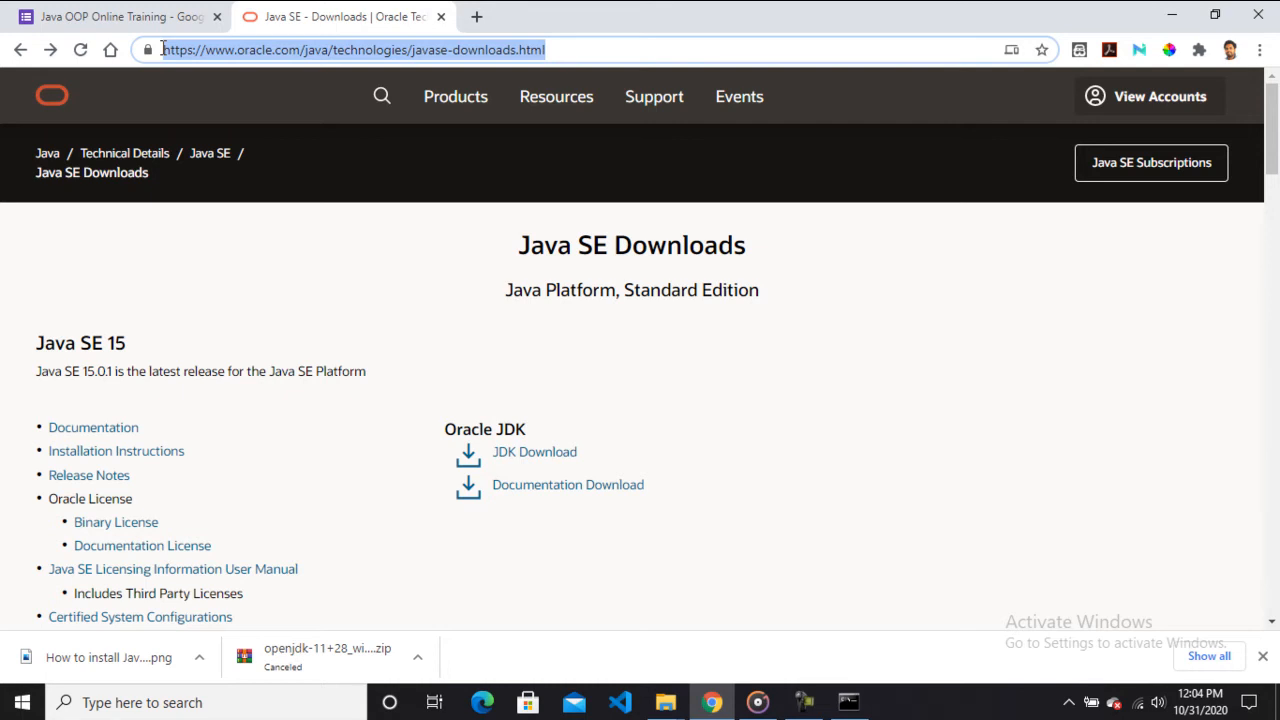
{"action": "left_click", "coordinate": [578, 46]}
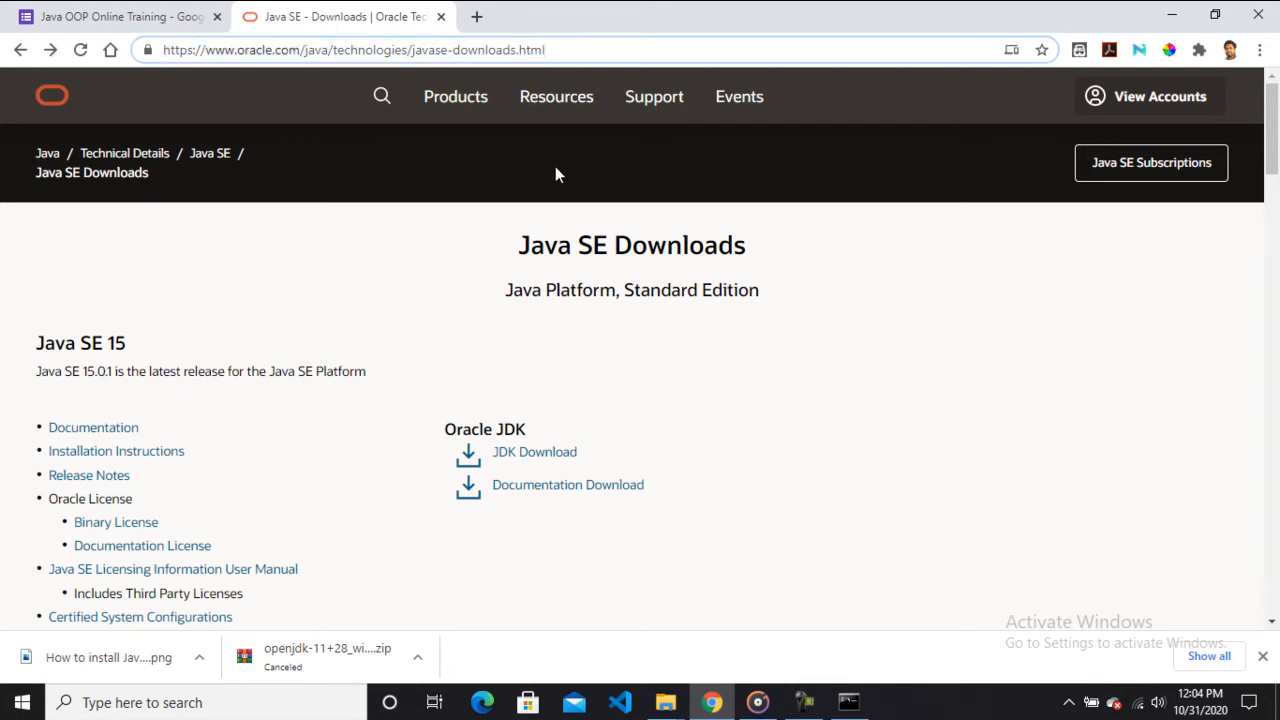
Open the JDK Download page and browse the Java SE Development Kit 15.0.1 download list.
{"action": "left_click", "coordinate": [543, 462]}
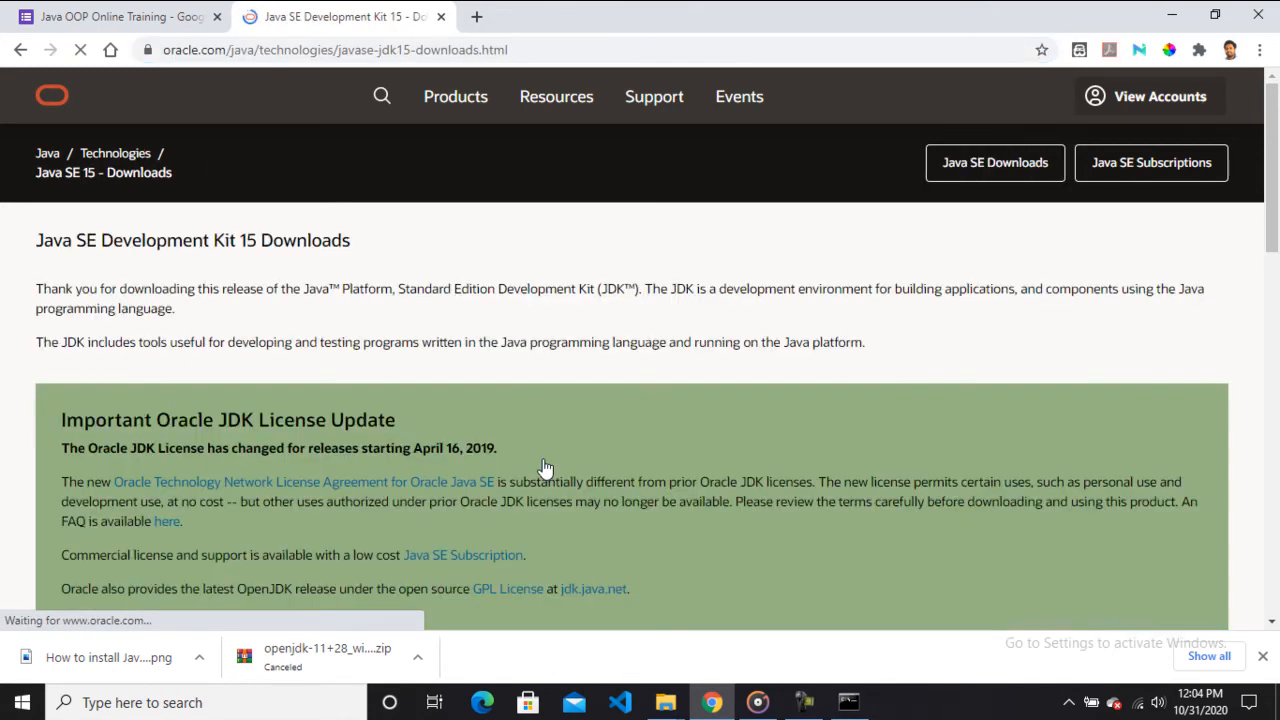
{"action": "left_click_drag", "start_coordinate": [1273, 210], "coordinate": [1277, 431]}
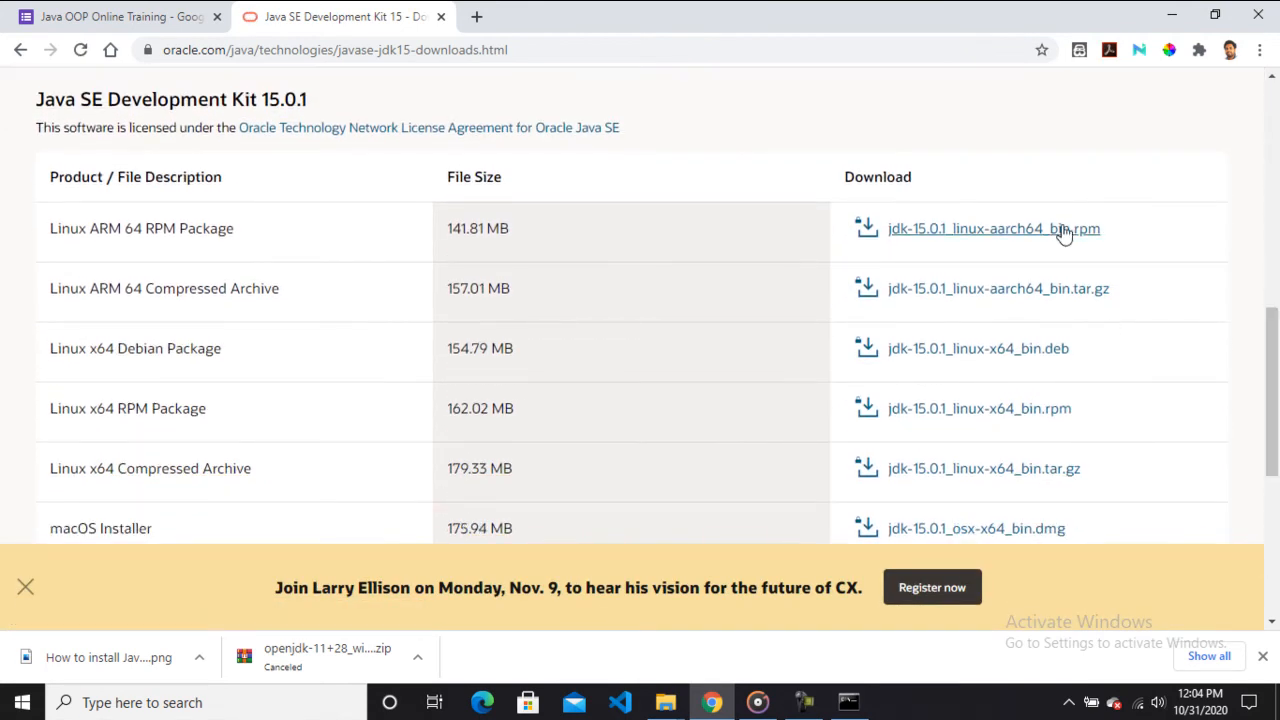
{"action": "left_click_drag", "start_coordinate": [1276, 388], "coordinate": [1277, 229]}
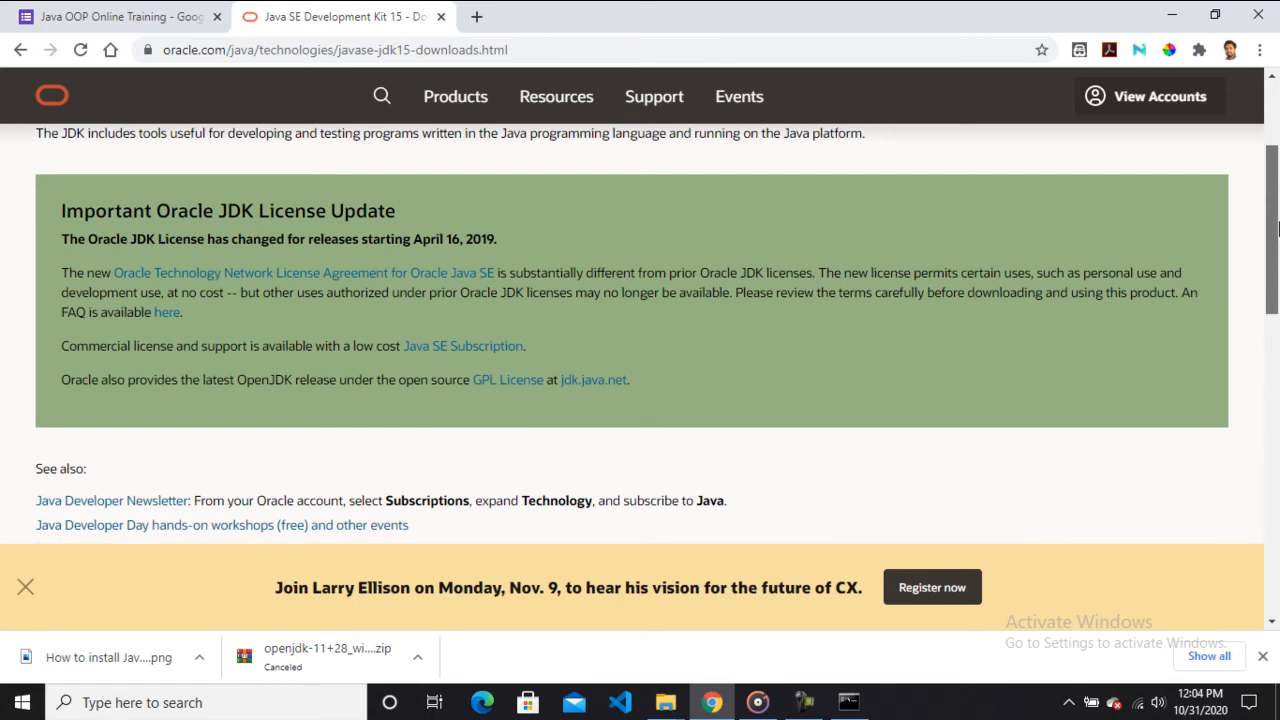
{"action": "left_click_drag", "start_coordinate": [1277, 229], "coordinate": [1277, 213]}
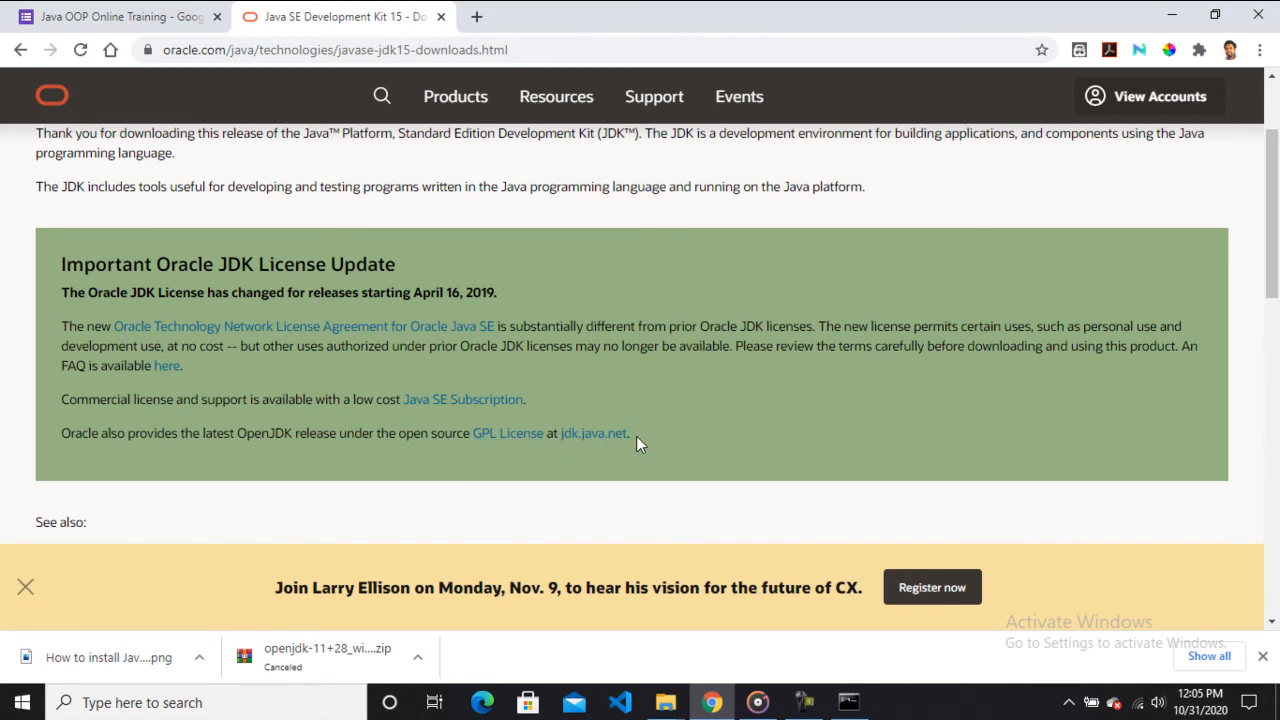
Follow the jdk.java.net link and open the Java SE 11 reference implementation page.
{"action": "left_click_drag", "start_coordinate": [636, 436], "coordinate": [557, 436]}
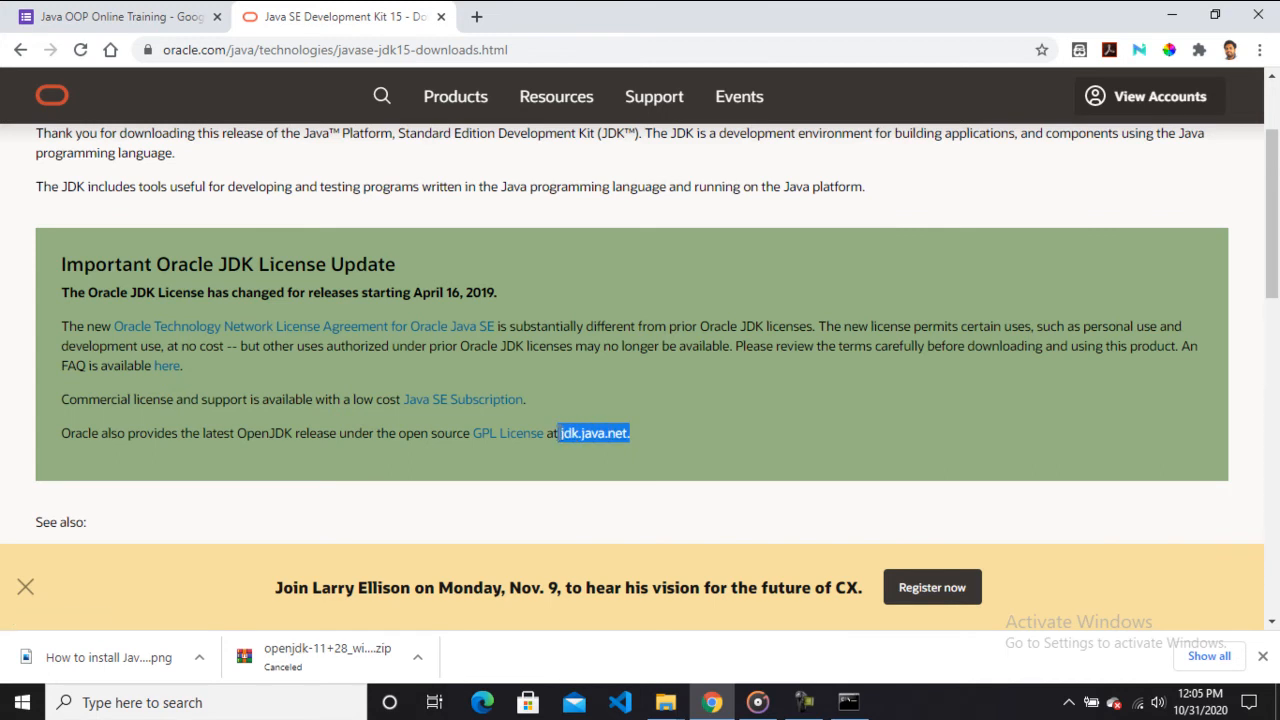
{"action": "left_click", "coordinate": [683, 429]}
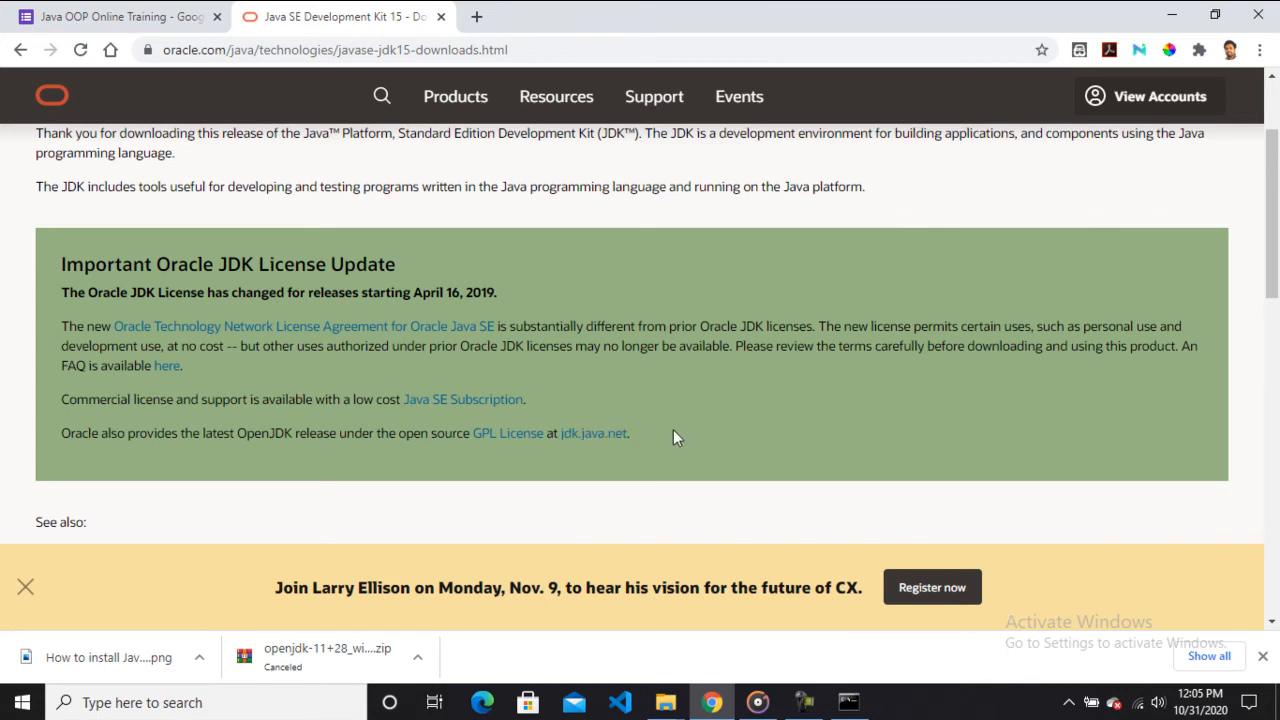
{"action": "left_click", "coordinate": [605, 436]}
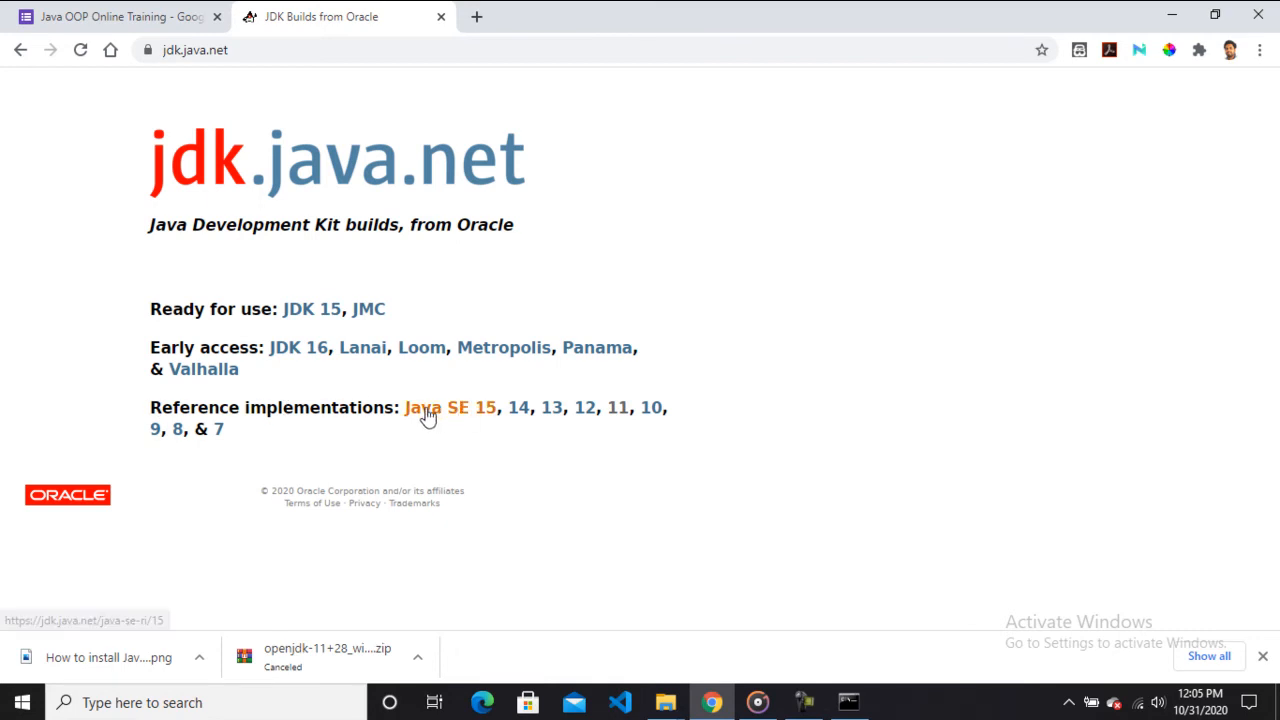
{"action": "left_click", "coordinate": [618, 408]}
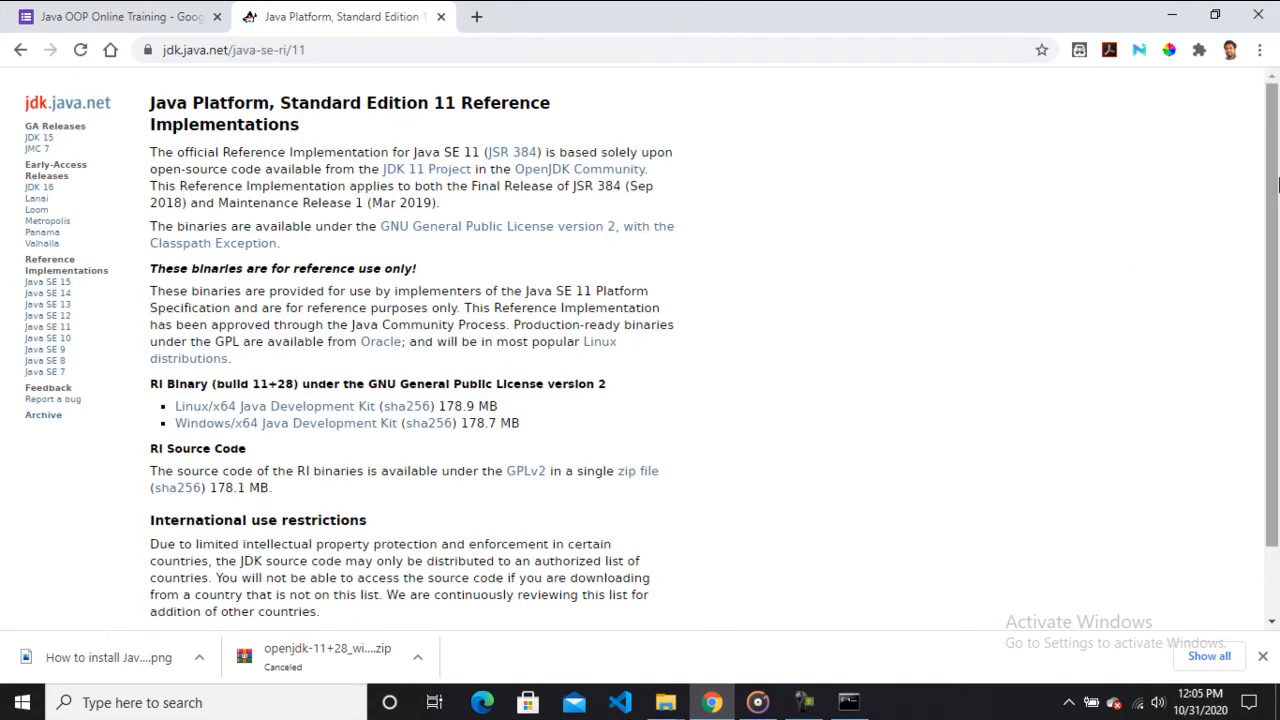
{"action": "scroll", "coordinate": [1275, 183], "scroll_direction": "down", "scroll_amount": 1}
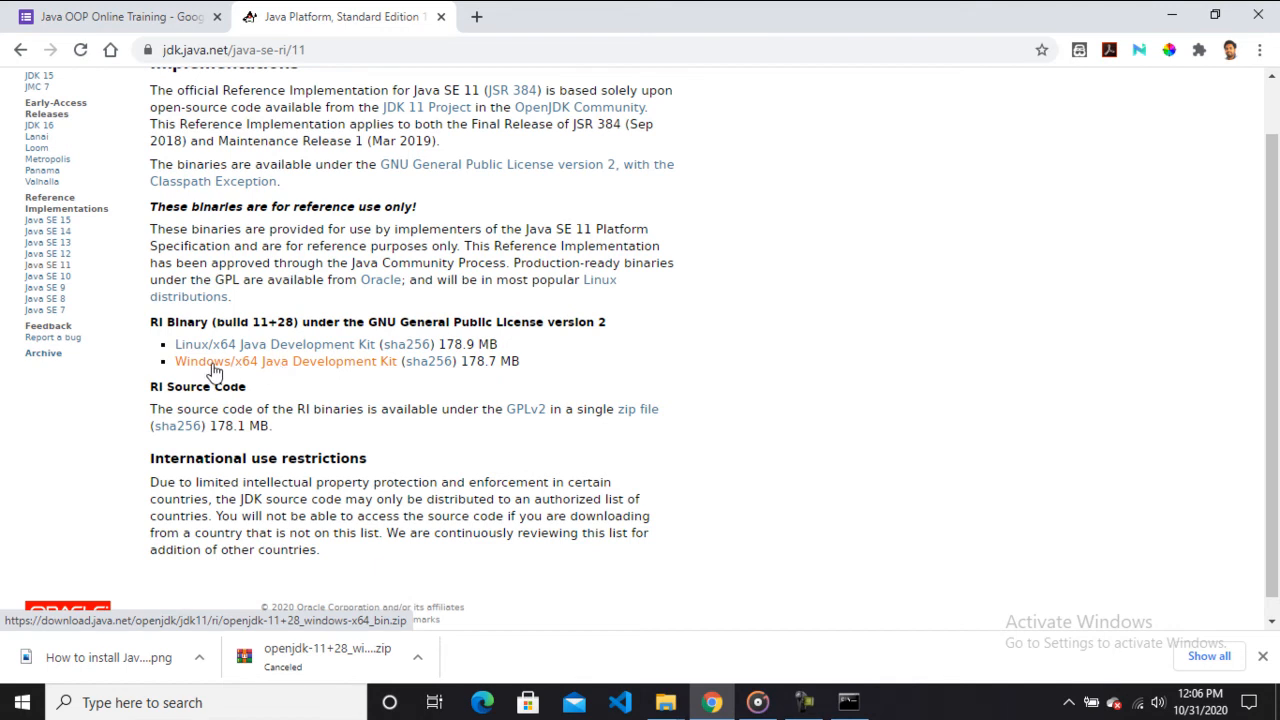
{"action": "left_click", "coordinate": [264, 368]}
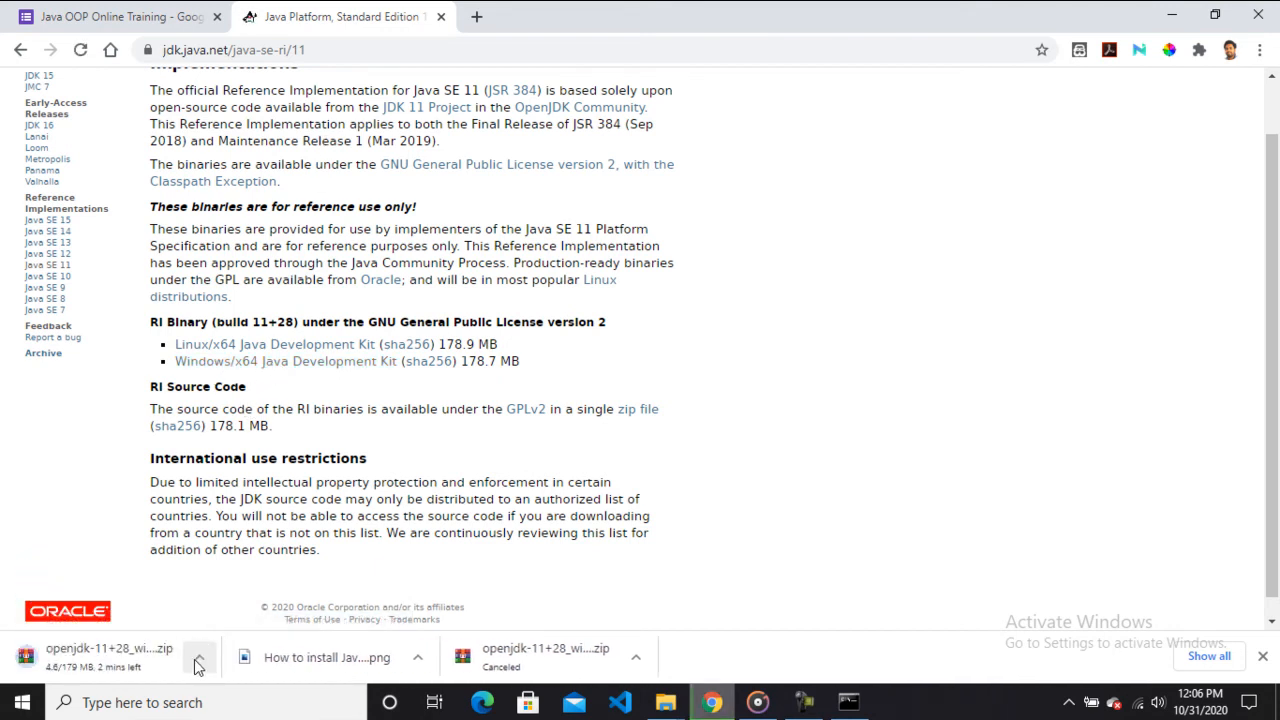
{"action": "left_click", "coordinate": [197, 660]}
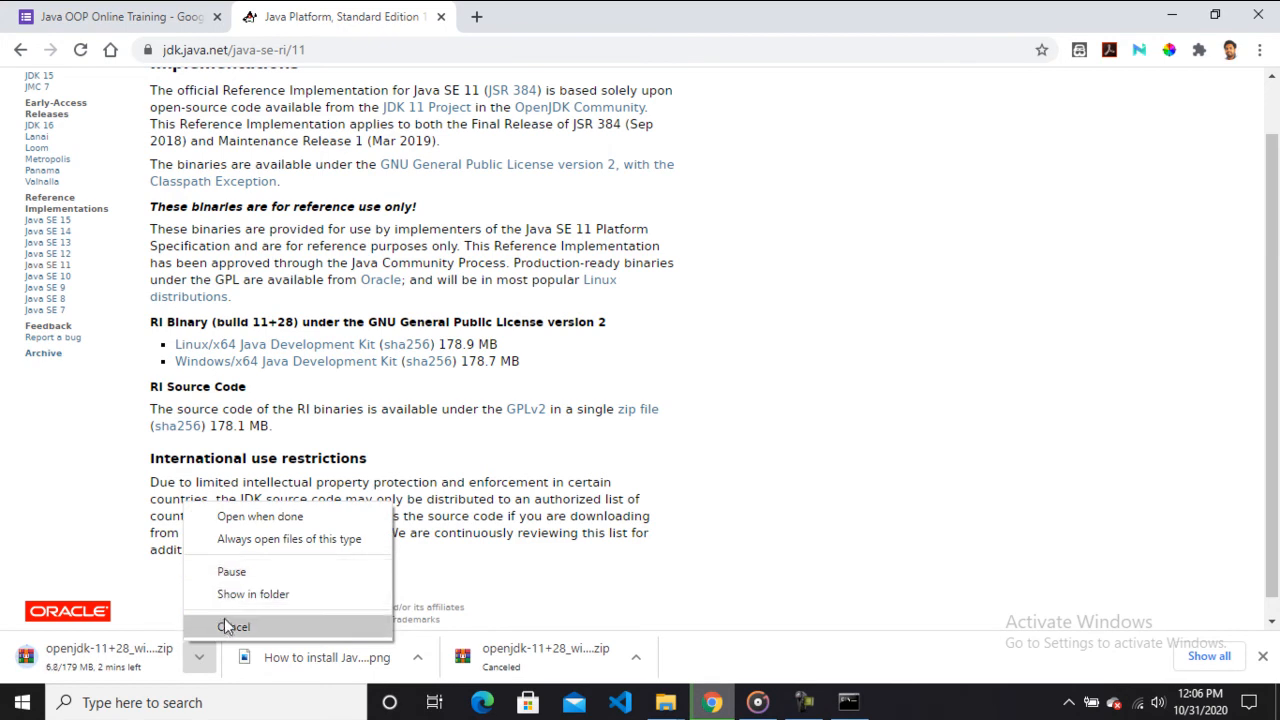
{"action": "left_click", "coordinate": [224, 625]}
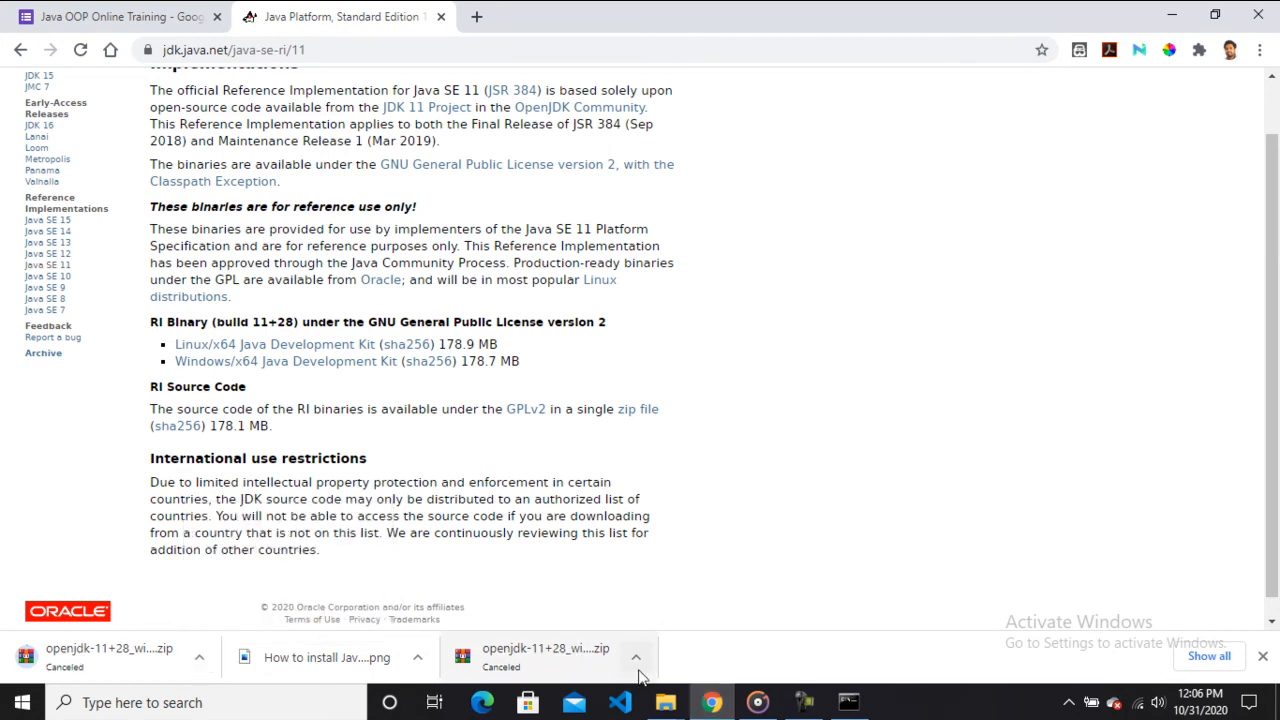
Extract openjdk-11+28_windows-x64_bin.zip in Downloads to its own folder.
{"action": "mouse_move", "coordinate": [665, 702]}
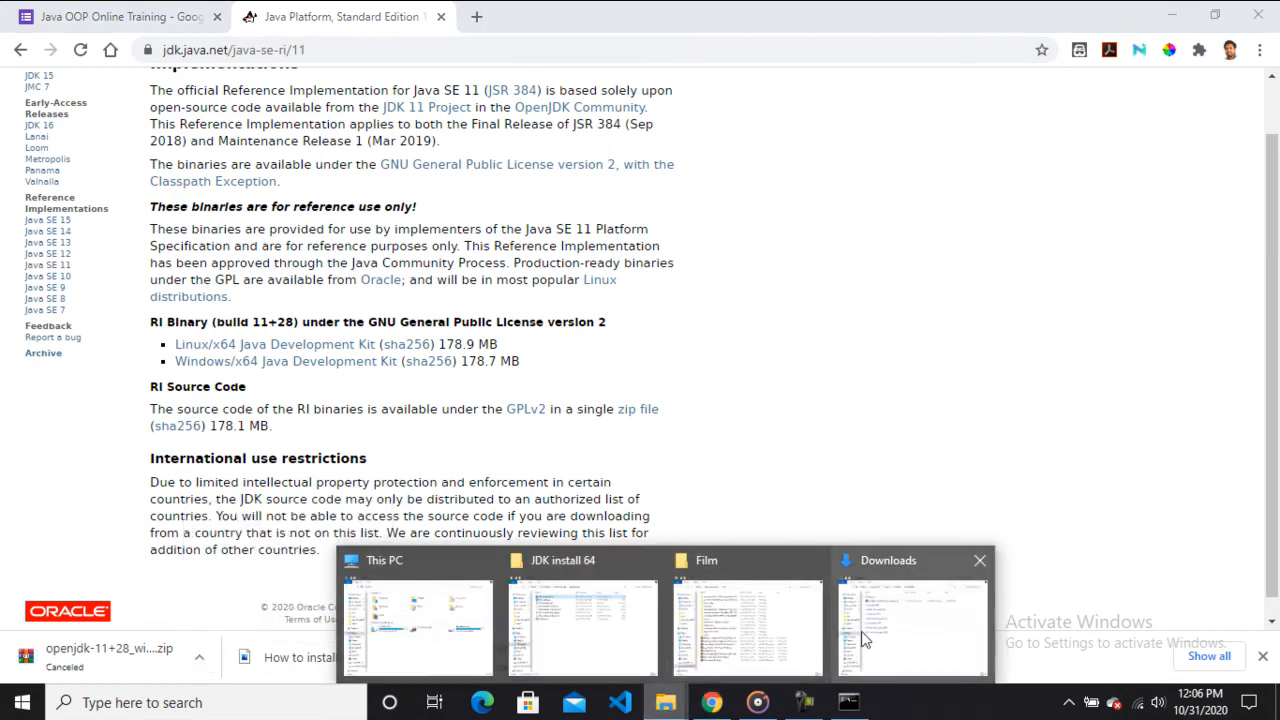
{"action": "left_click", "coordinate": [905, 625]}
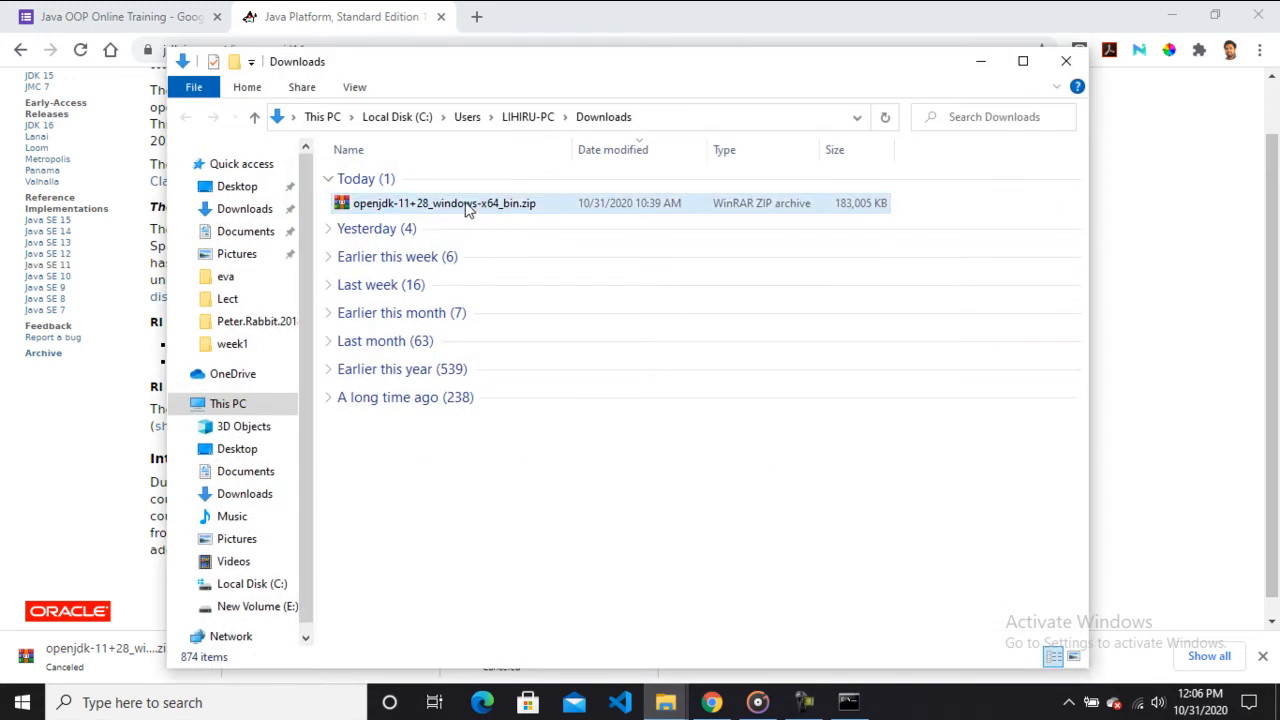
{"action": "right_click", "coordinate": [401, 201]}
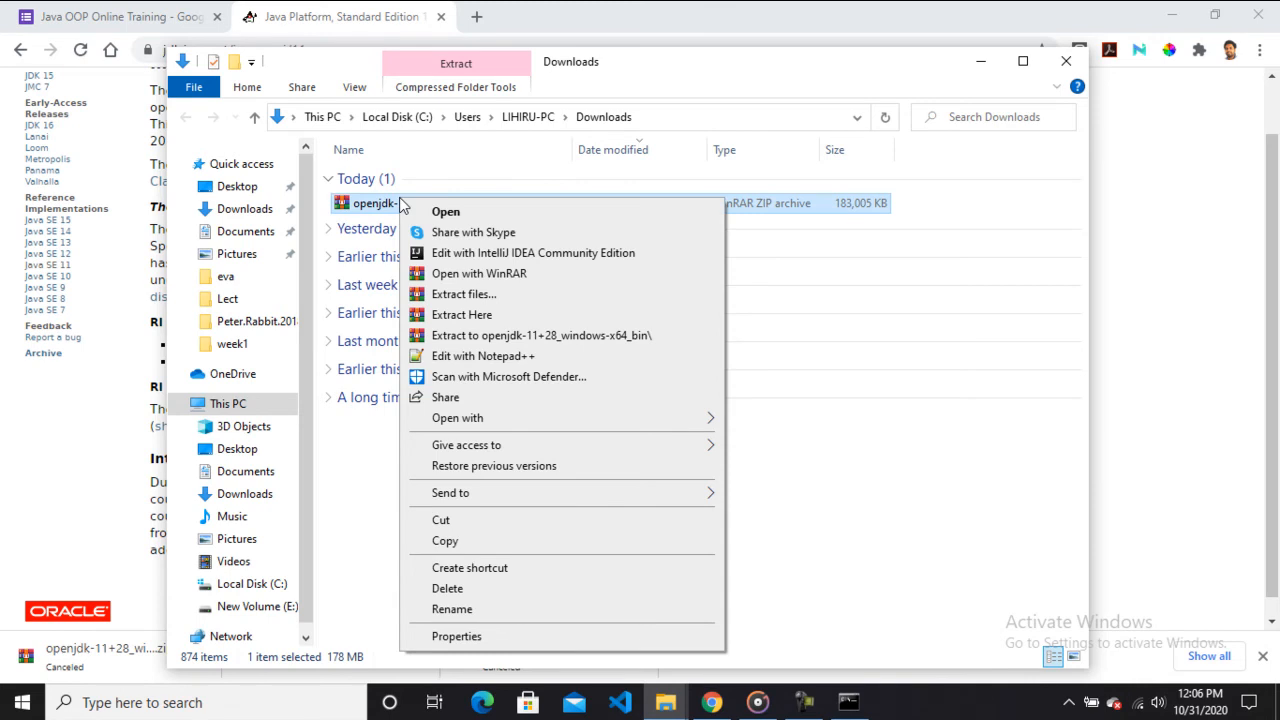
{"action": "left_click", "coordinate": [493, 338]}
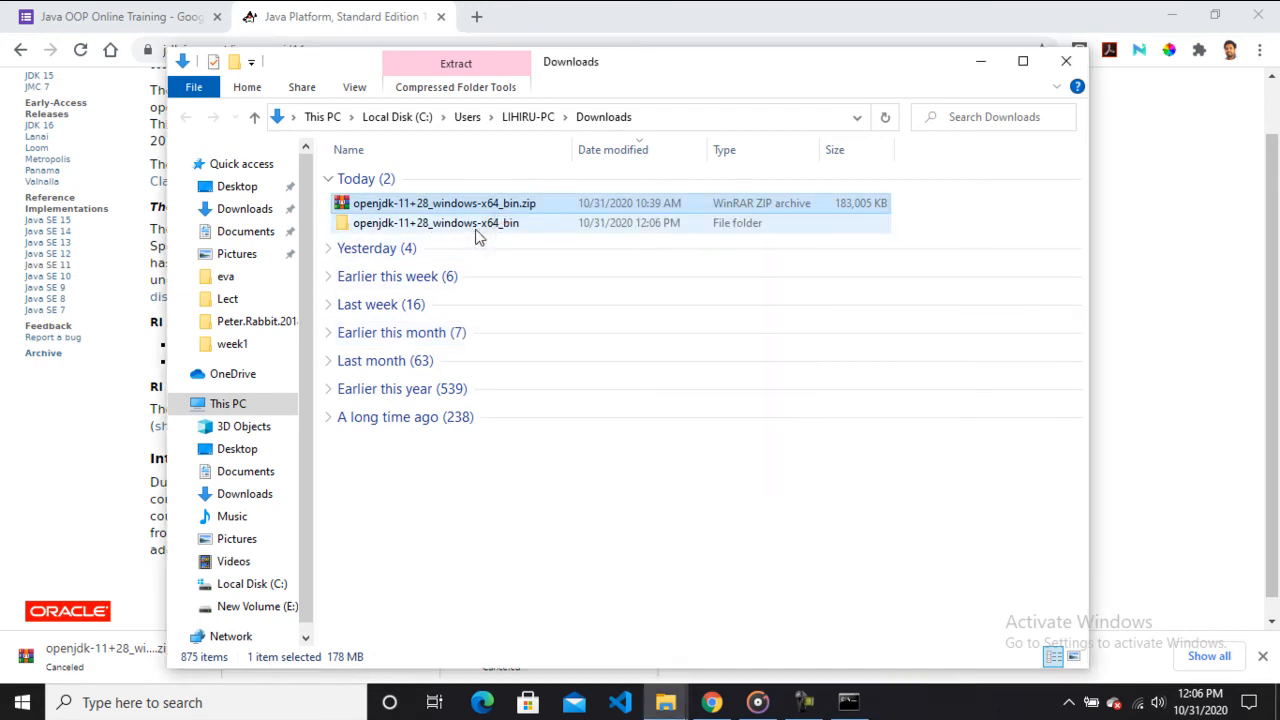
{"action": "left_click", "coordinate": [476, 228]}
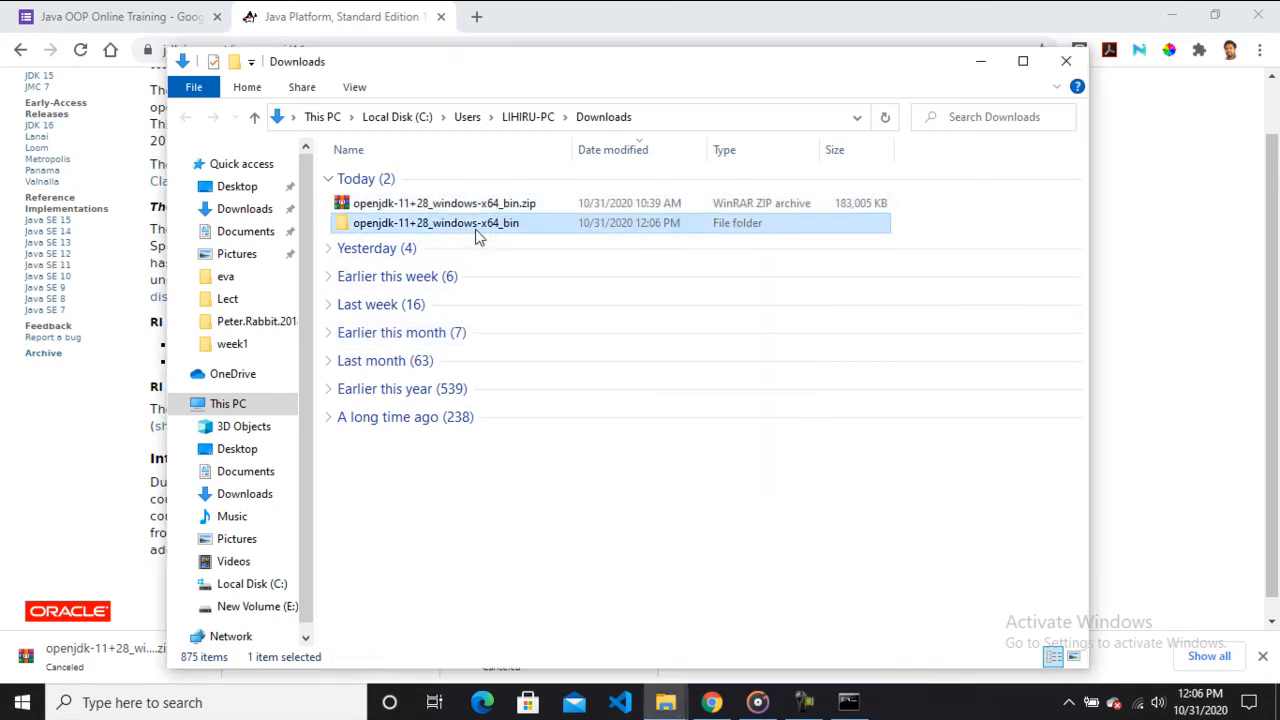
Open the extracted openjdk-11+28_windows-x64_bin folder and copy the jdk-11 folder inside it.
{"action": "double_click", "coordinate": [474, 228]}
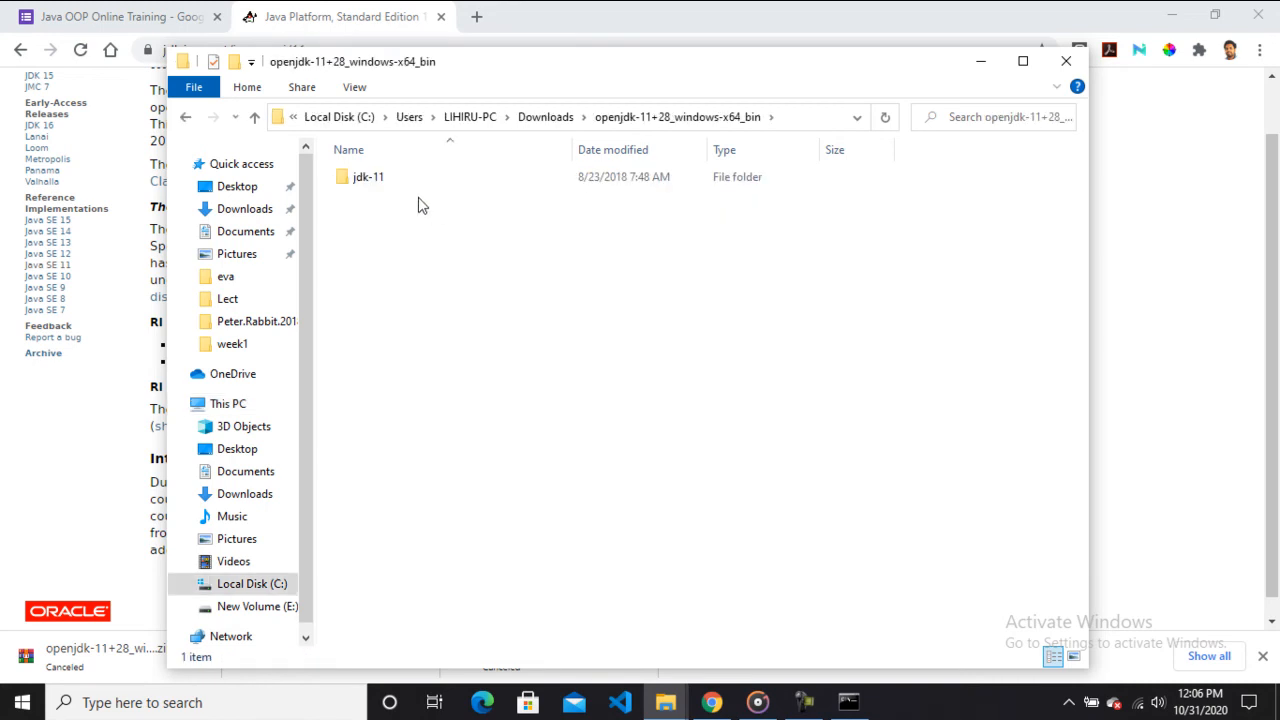
{"action": "double_click", "coordinate": [391, 180]}
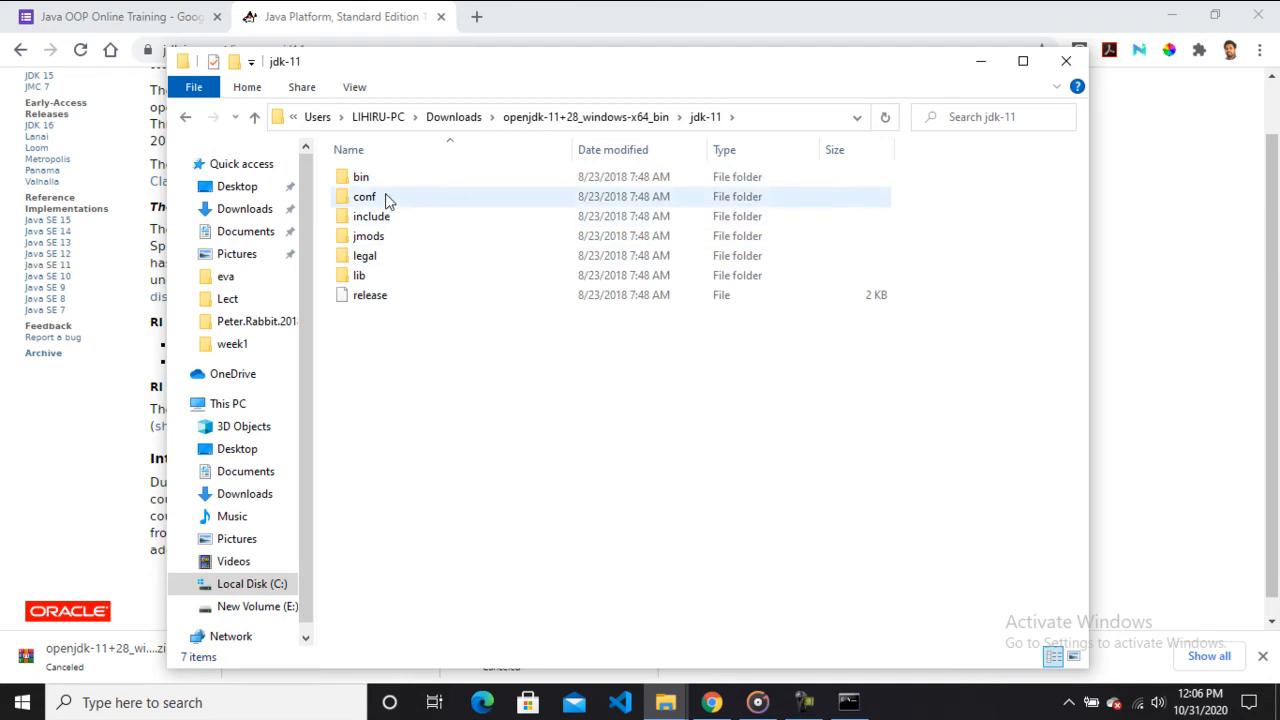
{"action": "left_click", "coordinate": [186, 118]}
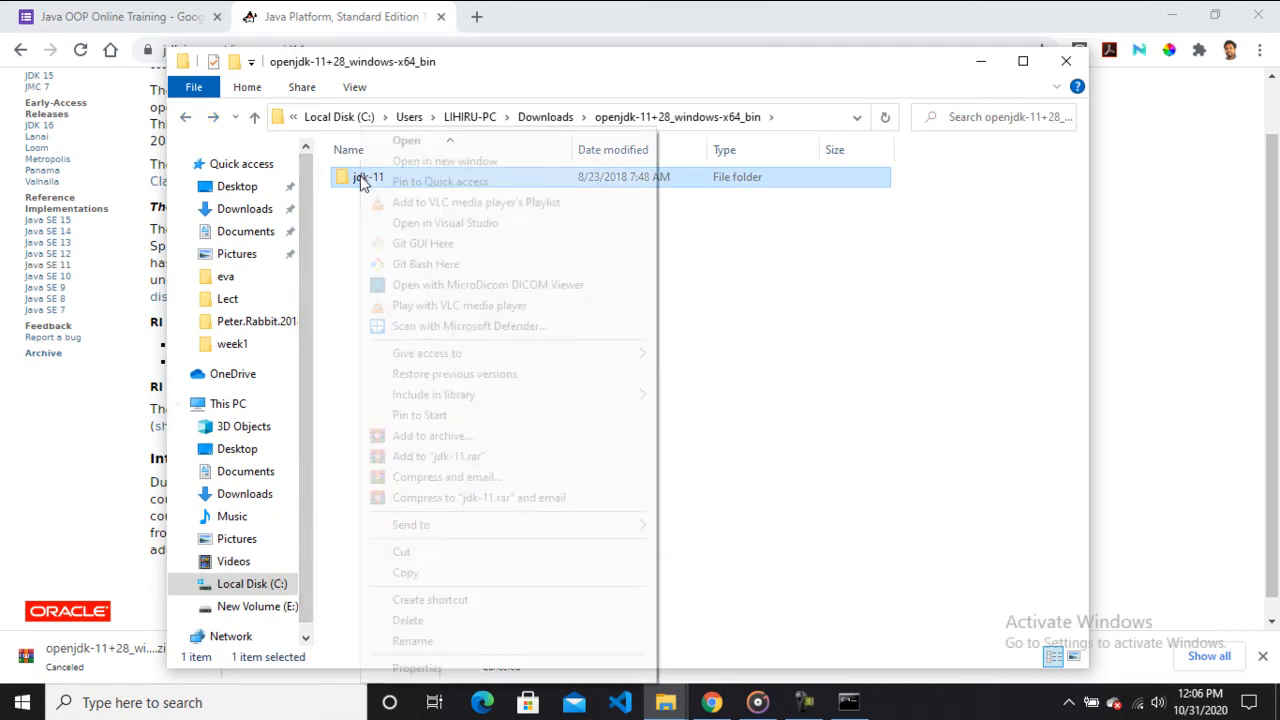
{"action": "right_click", "coordinate": [362, 181]}
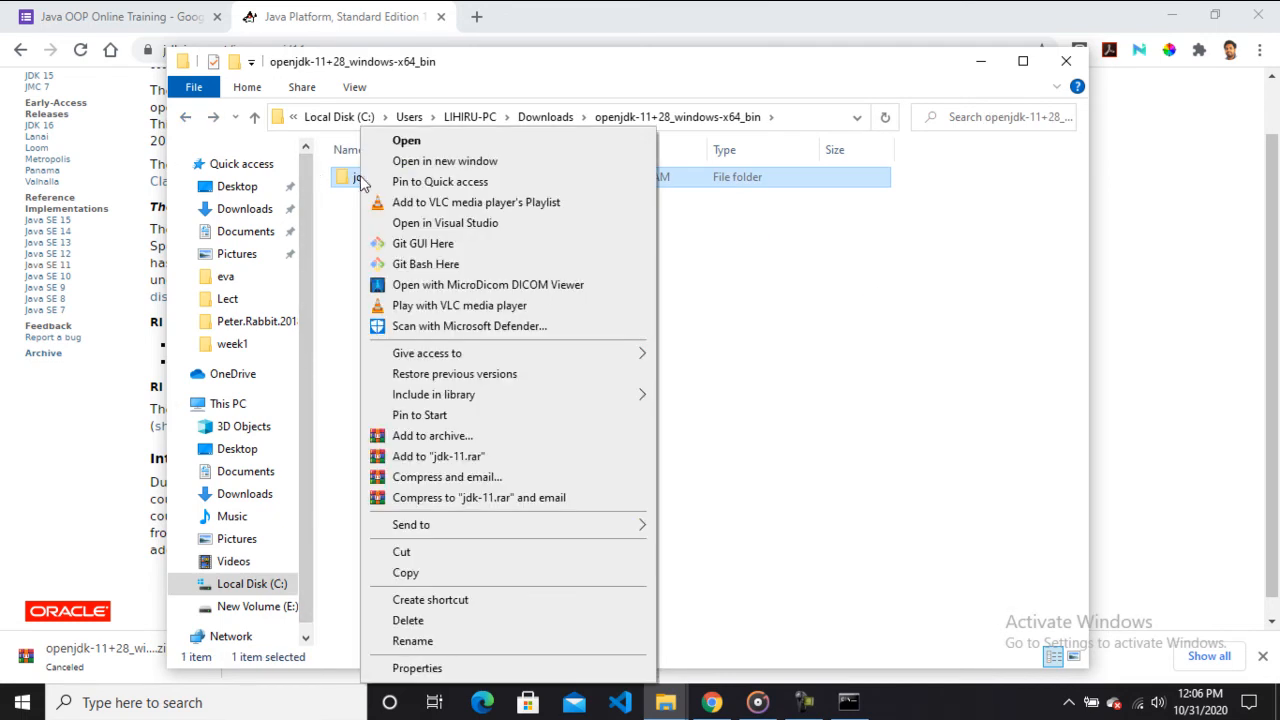
{"action": "left_click", "coordinate": [405, 573]}
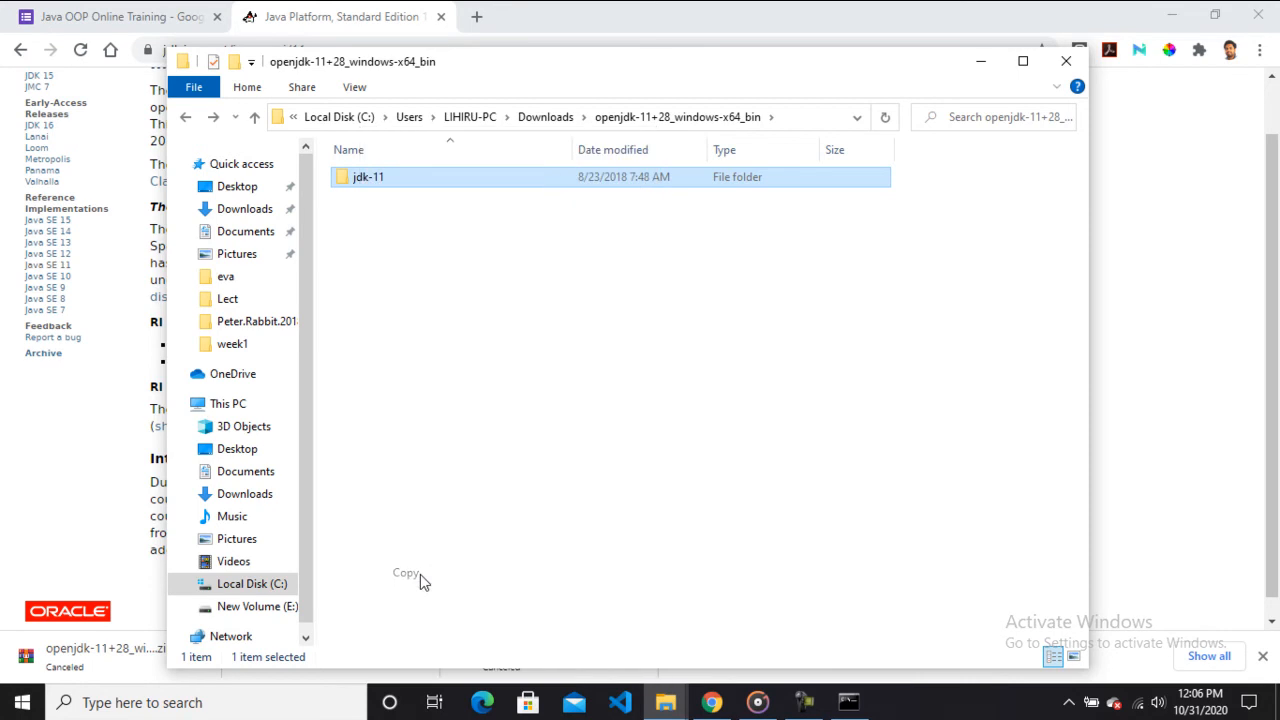
Go to Program Files on Local Disk (C:) and try to create a new folder named Java there.
{"action": "left_click", "coordinate": [234, 406]}
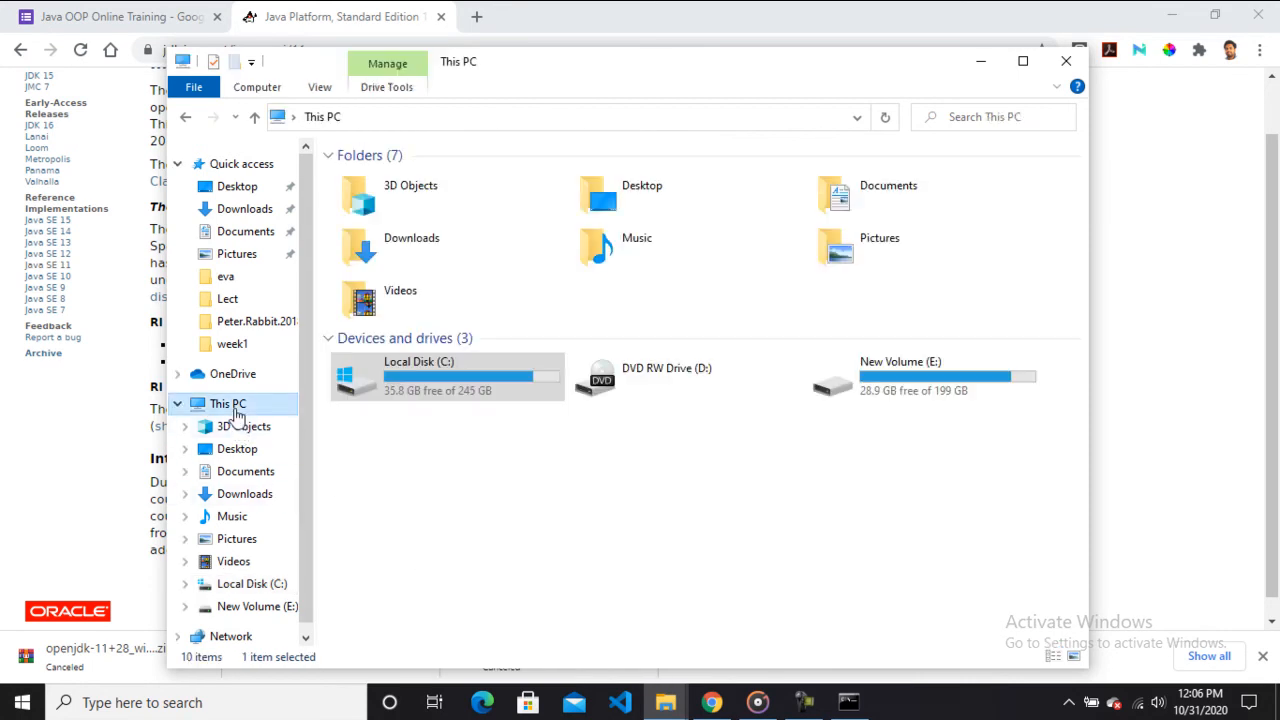
{"action": "double_click", "coordinate": [452, 399]}
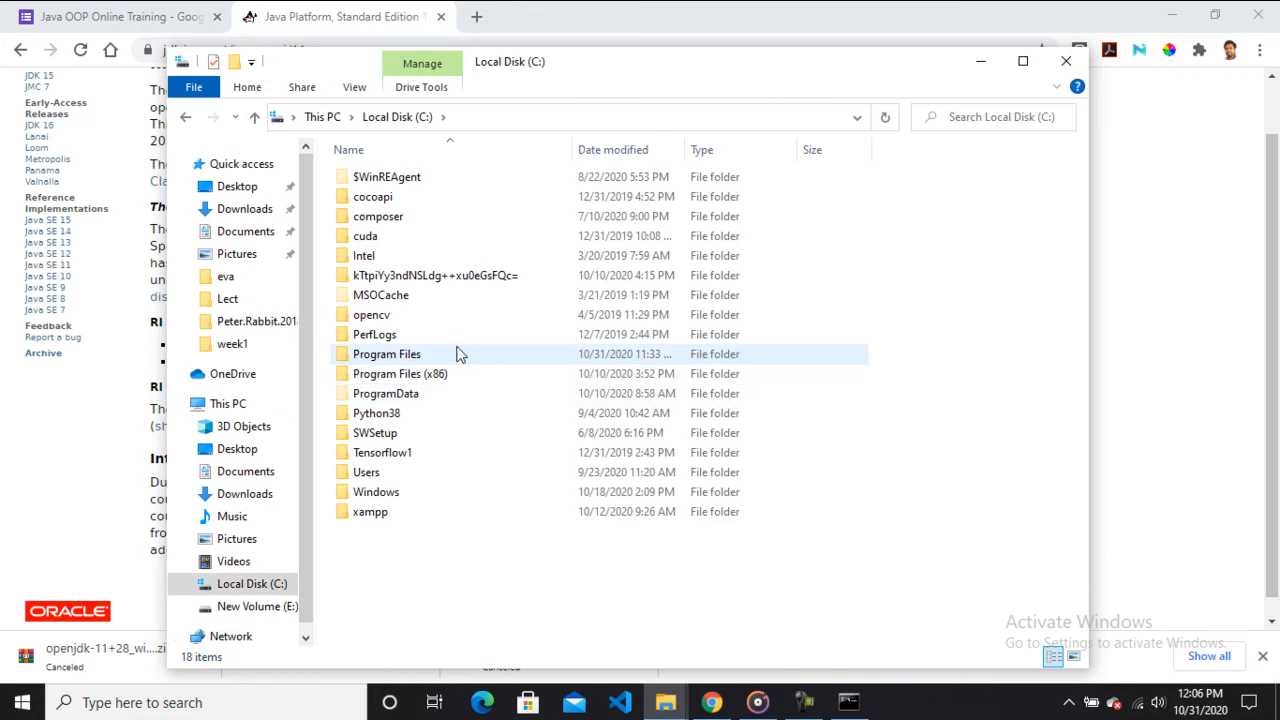
{"action": "double_click", "coordinate": [458, 354]}
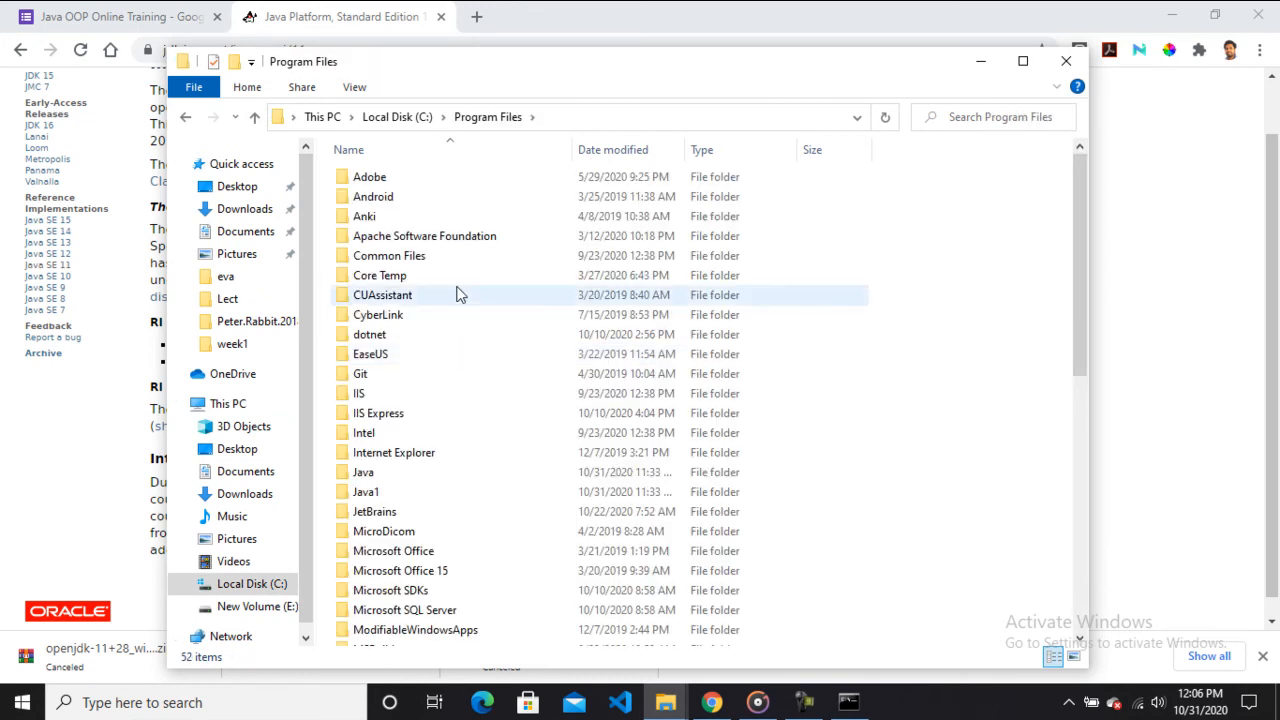
{"action": "left_click_drag", "start_coordinate": [1076, 285], "coordinate": [1076, 455]}
{"action": "right_click", "coordinate": [993, 492]}
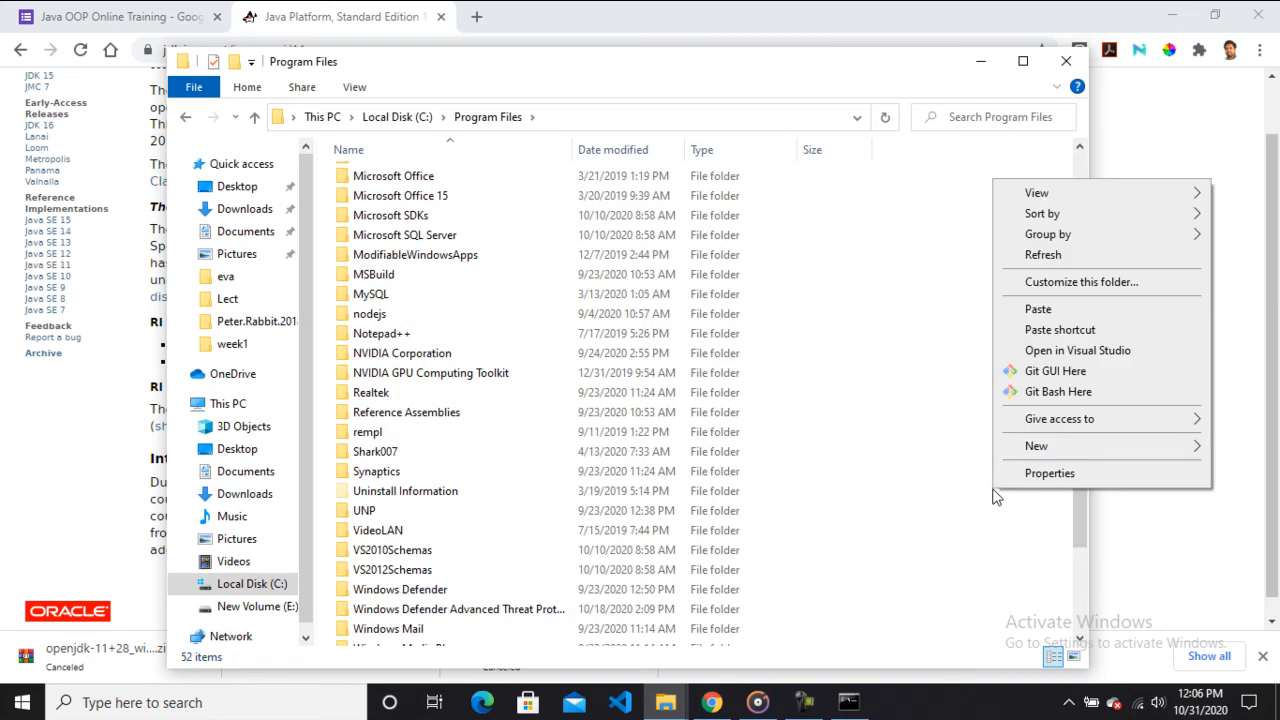
{"action": "mouse_move", "coordinate": [1035, 445]}
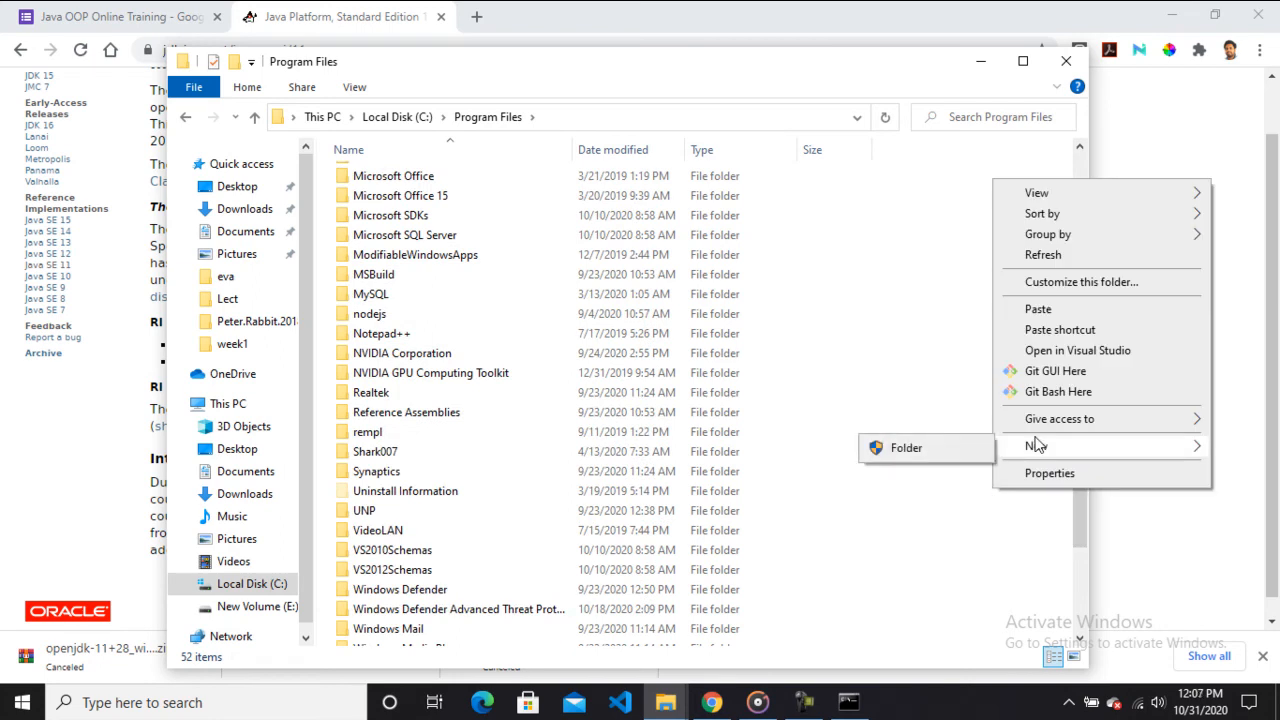
{"action": "left_click", "coordinate": [958, 455]}
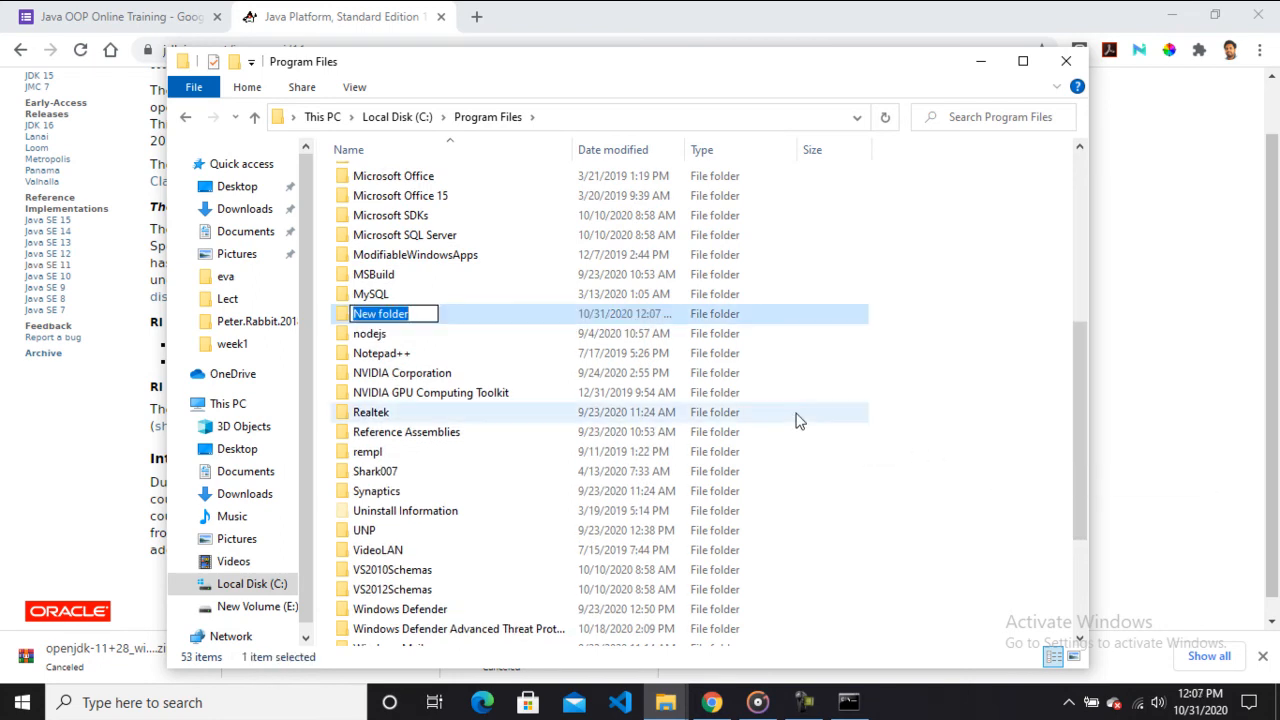
{"action": "type", "text": "Java"}
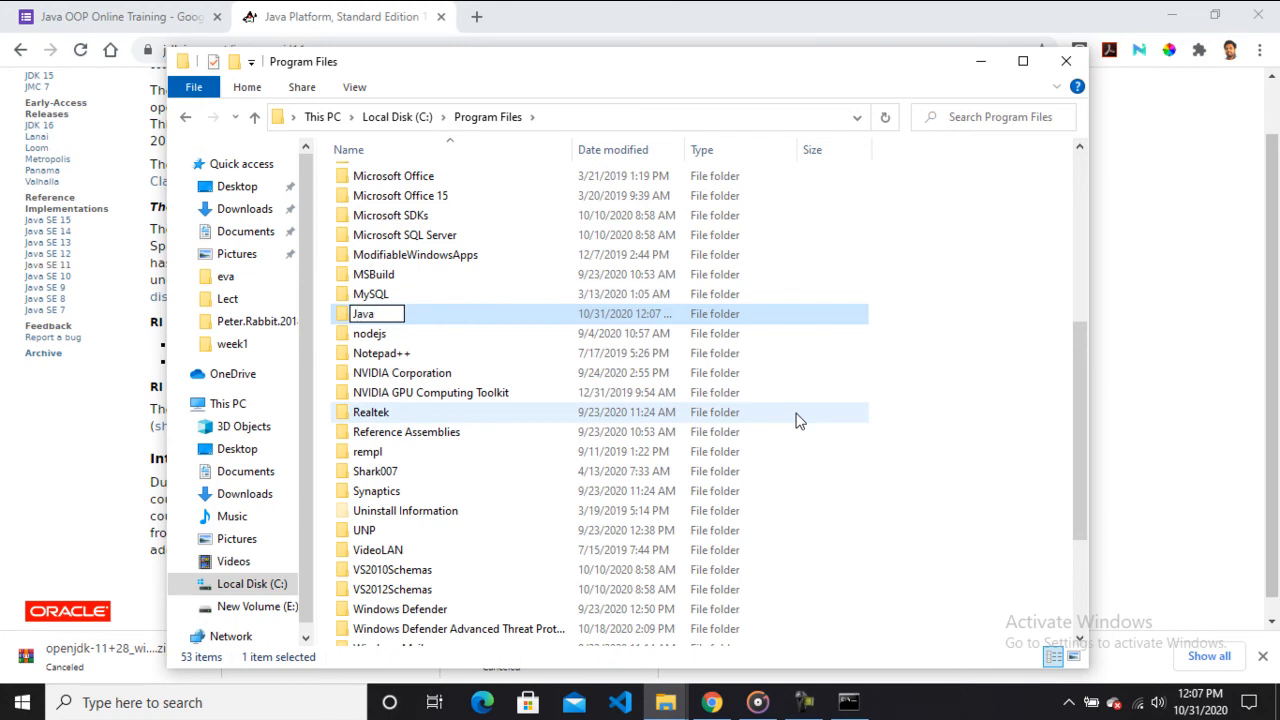
{"action": "left_click", "coordinate": [980, 324]}
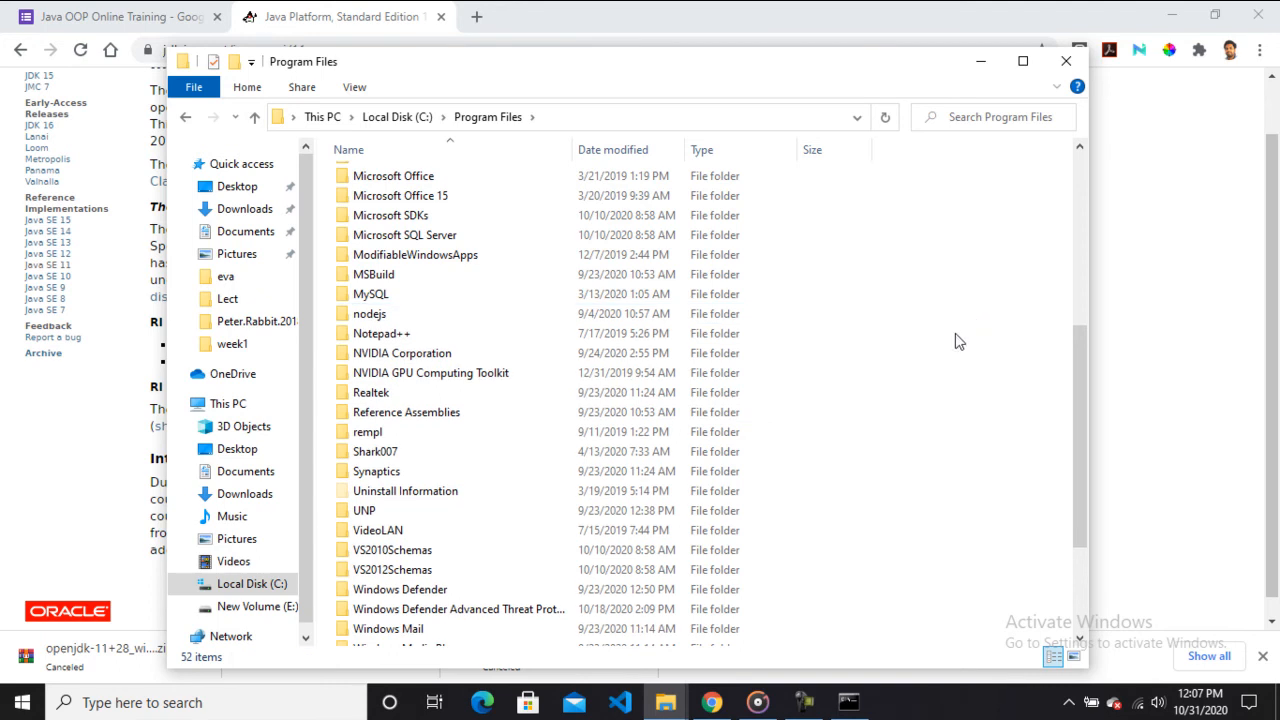
Paste the jdk-11 folder into C:\Program Files\Java, skipping files that already exist in the destination.
{"action": "left_click_drag", "start_coordinate": [1078, 396], "coordinate": [1089, 197]}
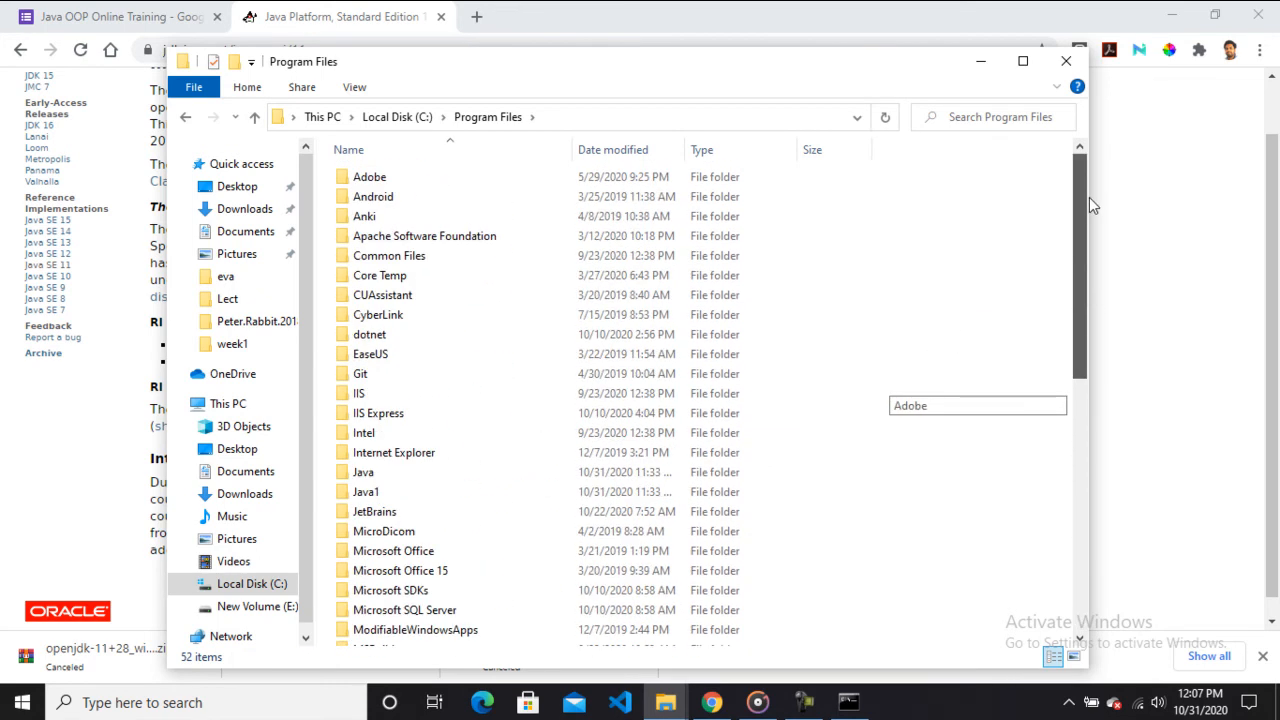
{"action": "double_click", "coordinate": [428, 474]}
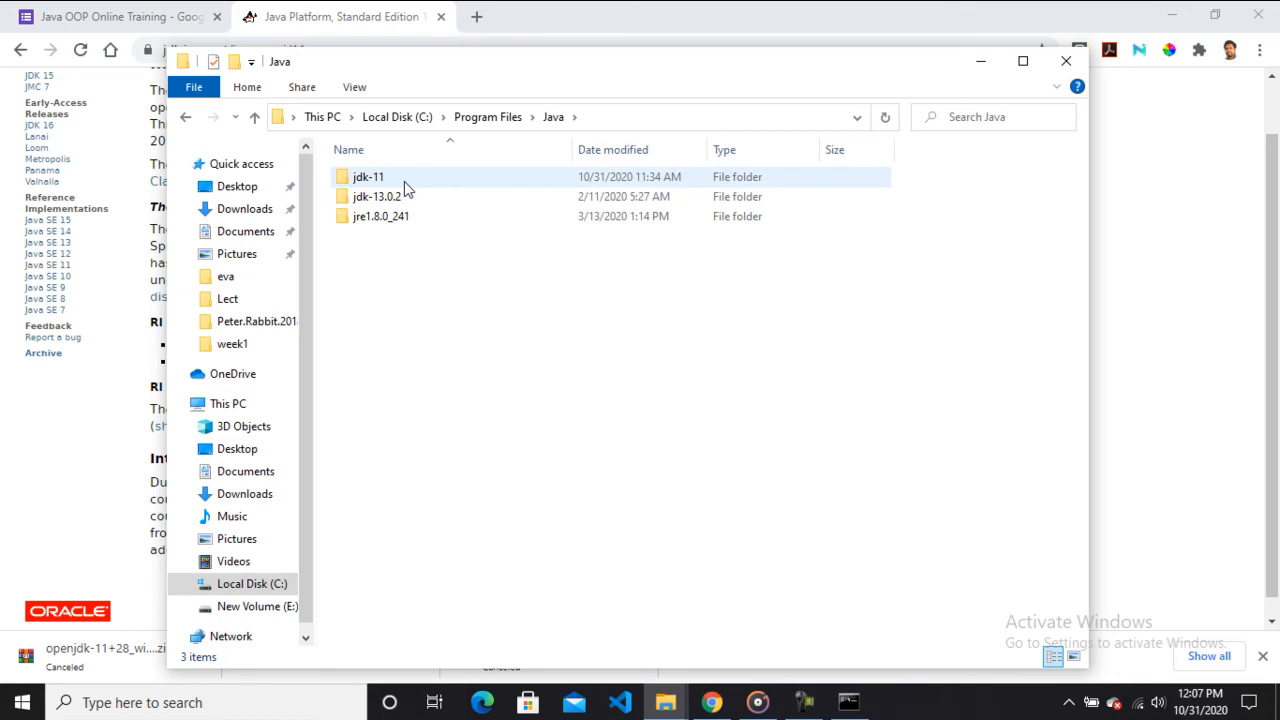
{"action": "right_click", "coordinate": [416, 272]}
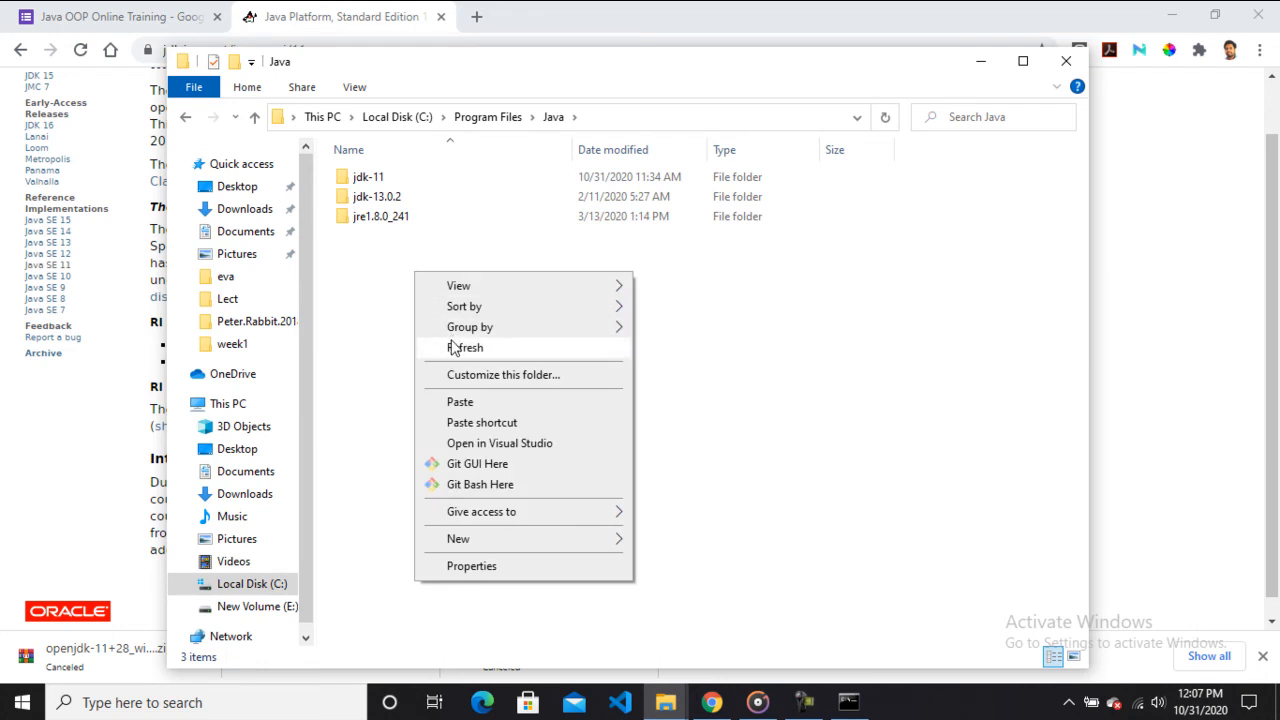
{"action": "left_click", "coordinate": [462, 403]}
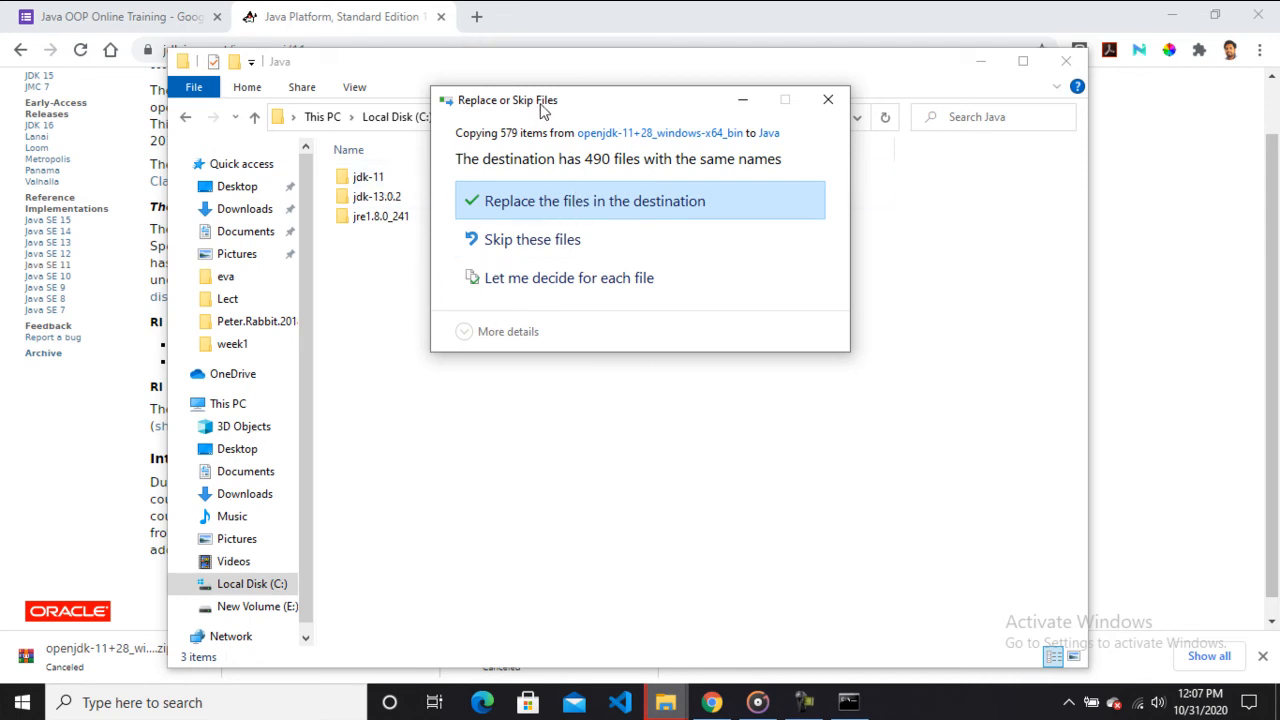
{"action": "left_click_drag", "start_coordinate": [543, 109], "coordinate": [669, 113]}
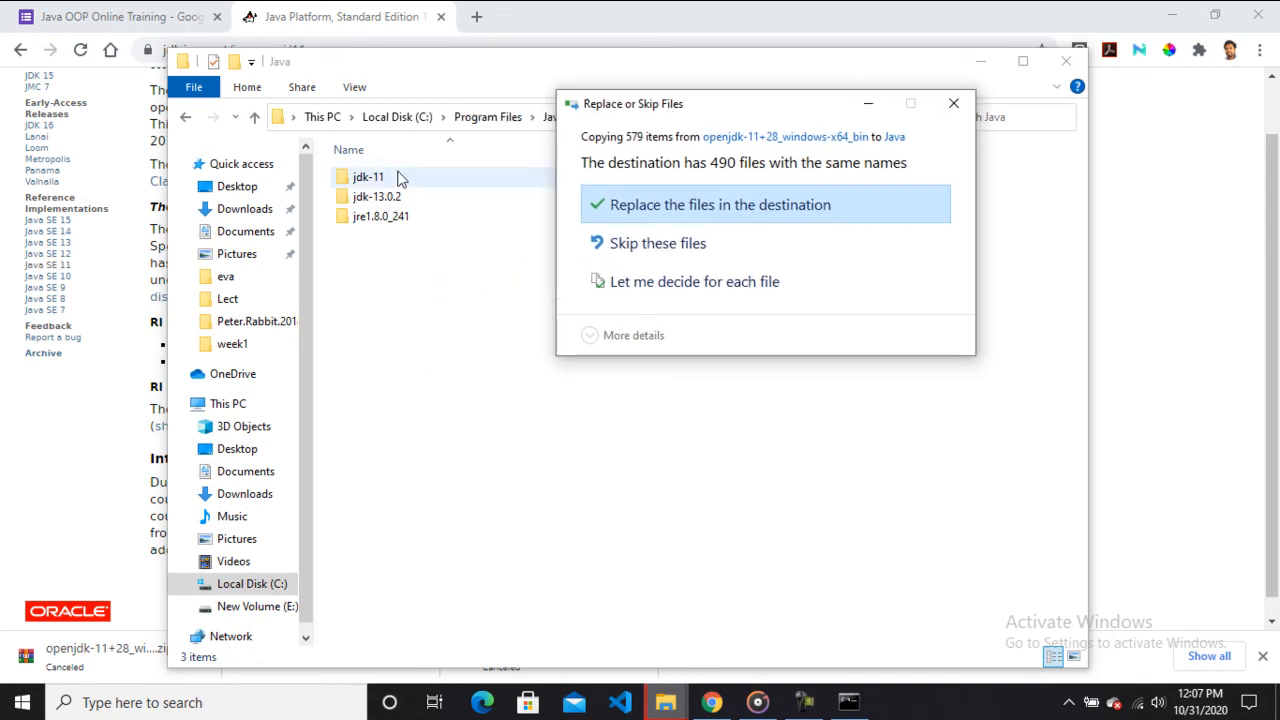
{"action": "left_click", "coordinate": [687, 258]}
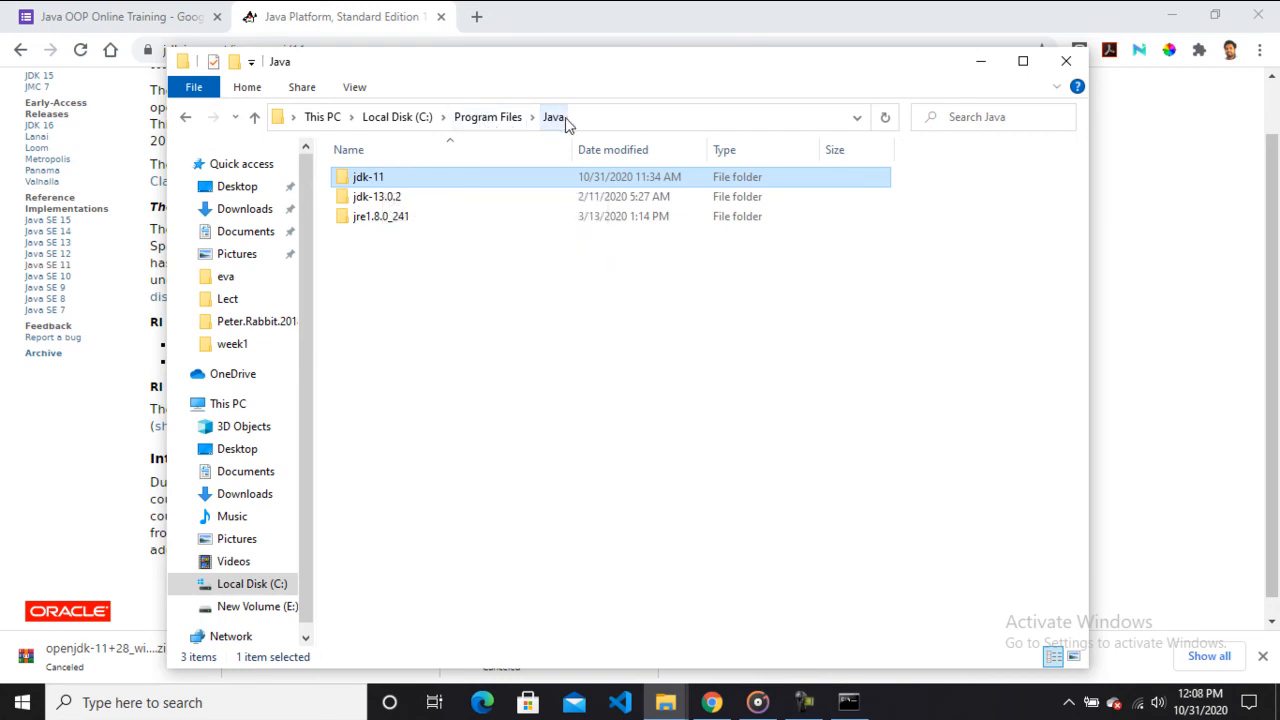
Open jdk-11's bin folder and copy its path, C:\Program Files\Java\jdk-11\bin.
{"action": "double_click", "coordinate": [383, 183]}
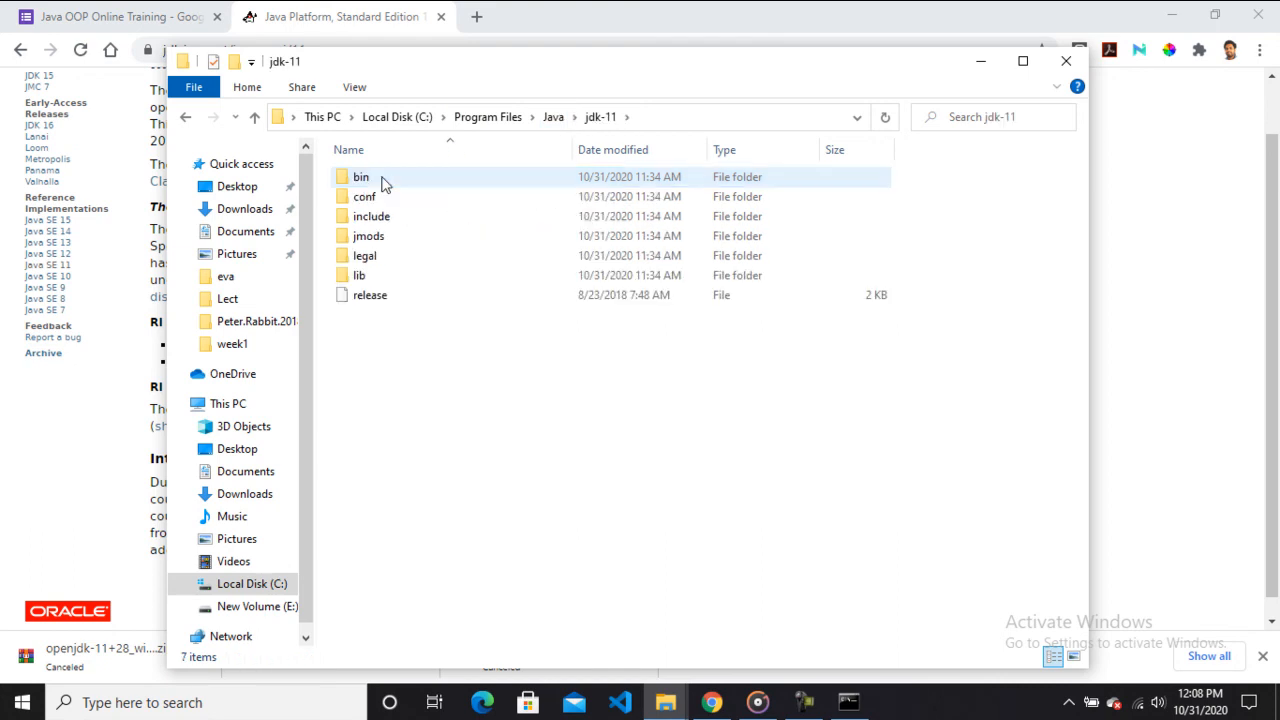
{"action": "double_click", "coordinate": [383, 183]}
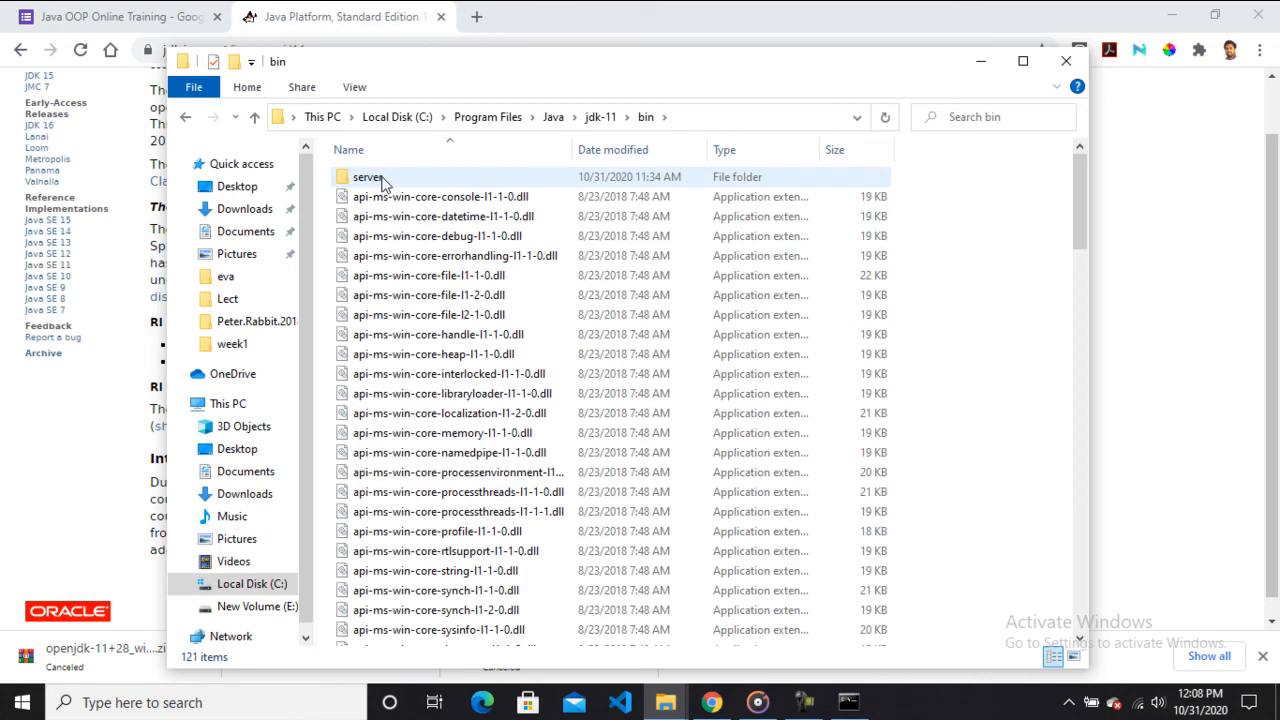
{"action": "left_click", "coordinate": [684, 117]}
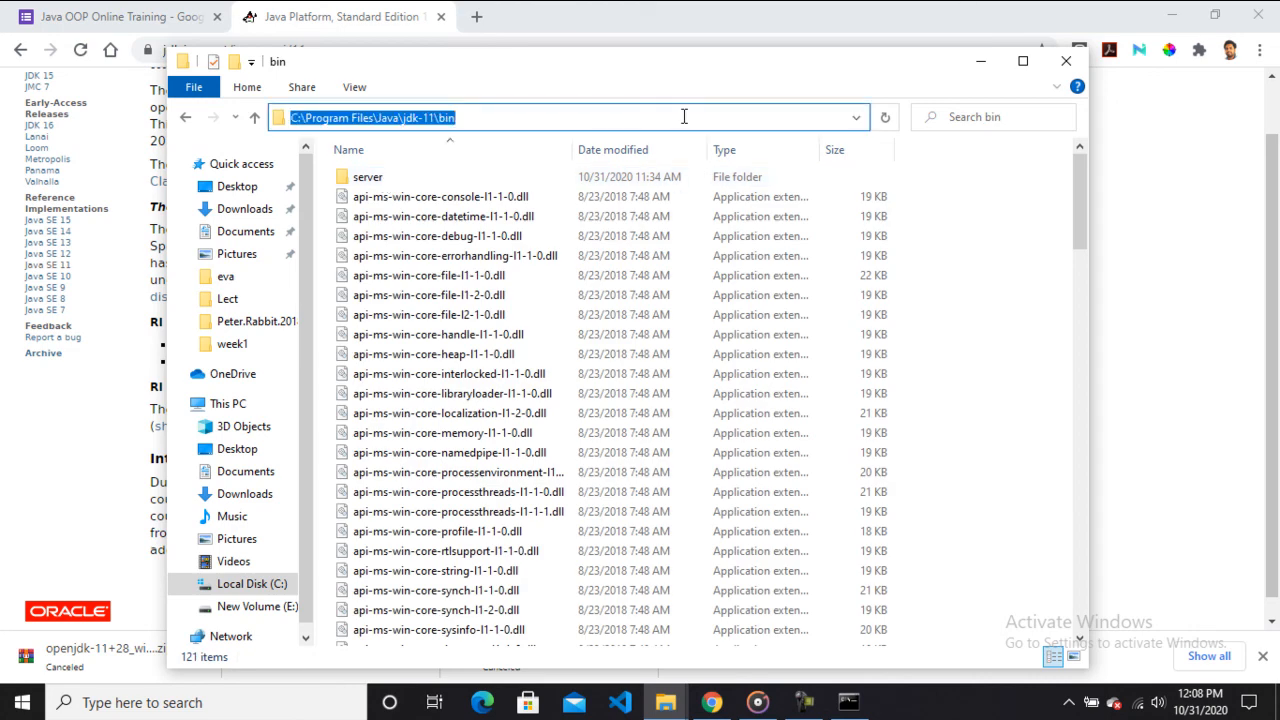
{"action": "right_click", "coordinate": [684, 117]}
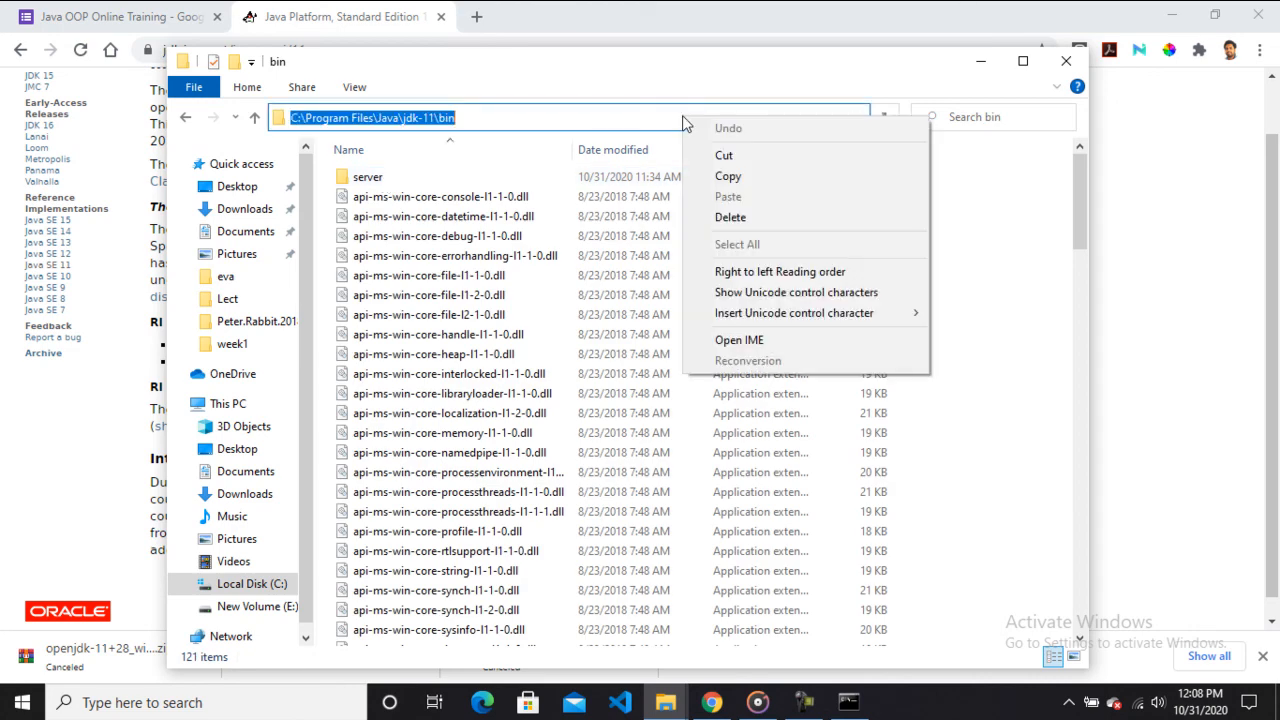
{"action": "left_click", "coordinate": [722, 176]}
{"action": "left_click", "coordinate": [458, 117]}
{"action": "left_click_drag", "start_coordinate": [468, 117], "coordinate": [285, 120]}
{"action": "key", "text": "ctrl+c"}
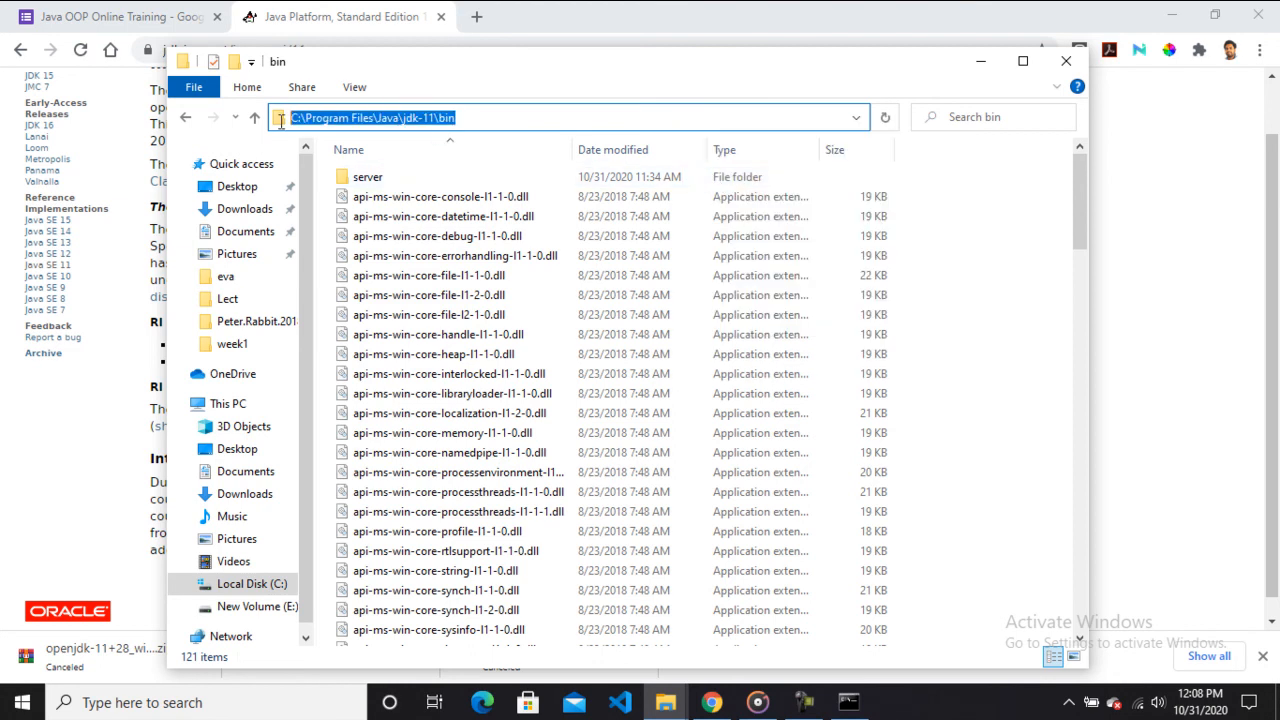
Open This PC's system properties, then advanced system settings, and open the Environment Variables dialog.
{"action": "left_click", "coordinate": [226, 403]}
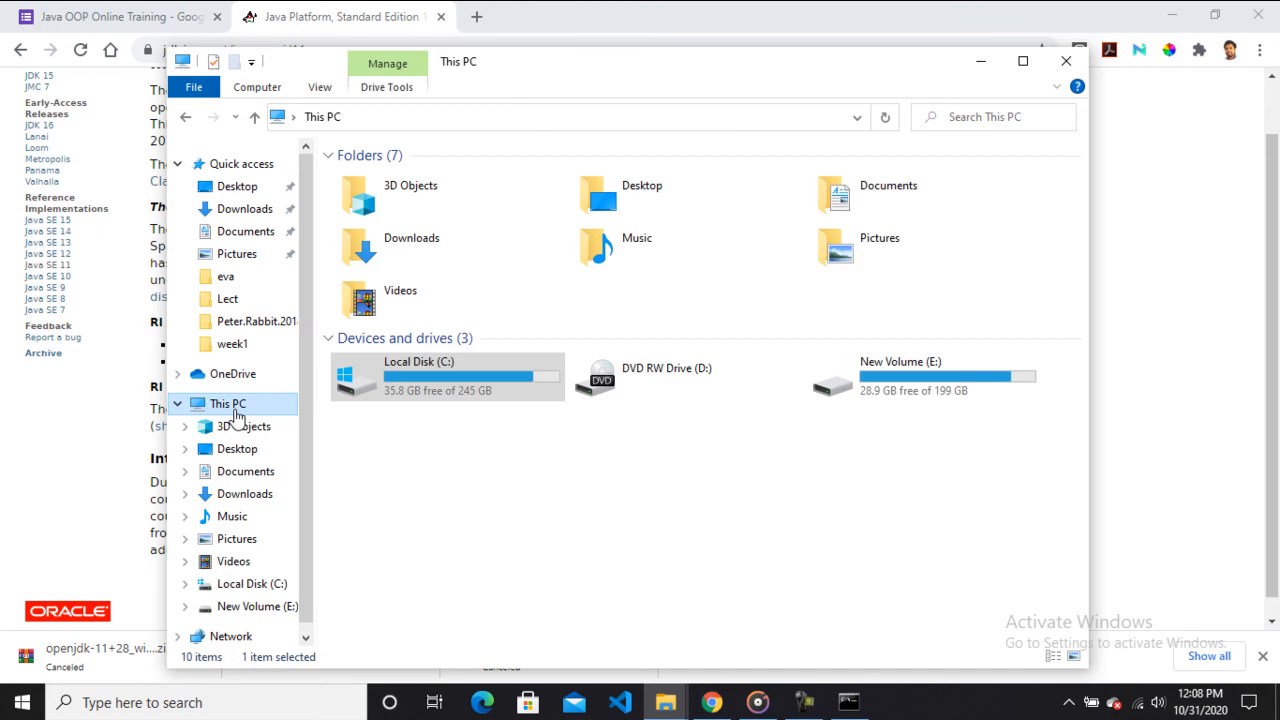
{"action": "right_click", "coordinate": [554, 421]}
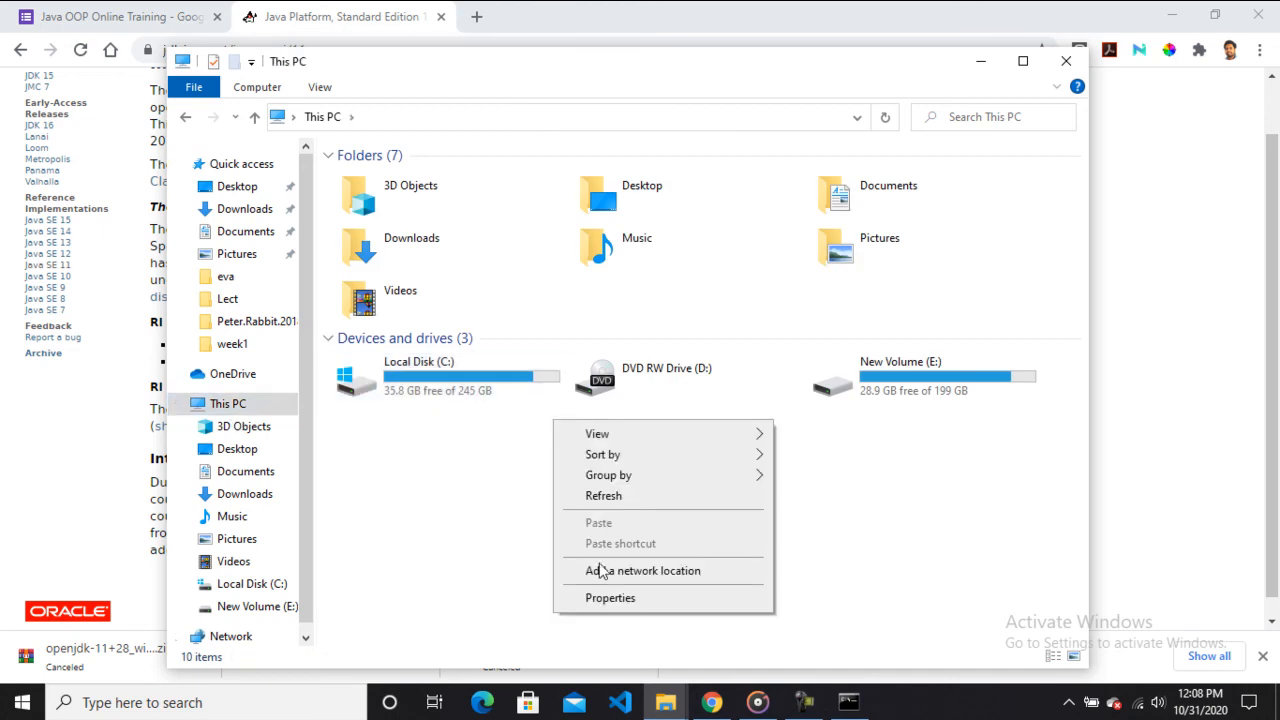
{"action": "left_click", "coordinate": [611, 603]}
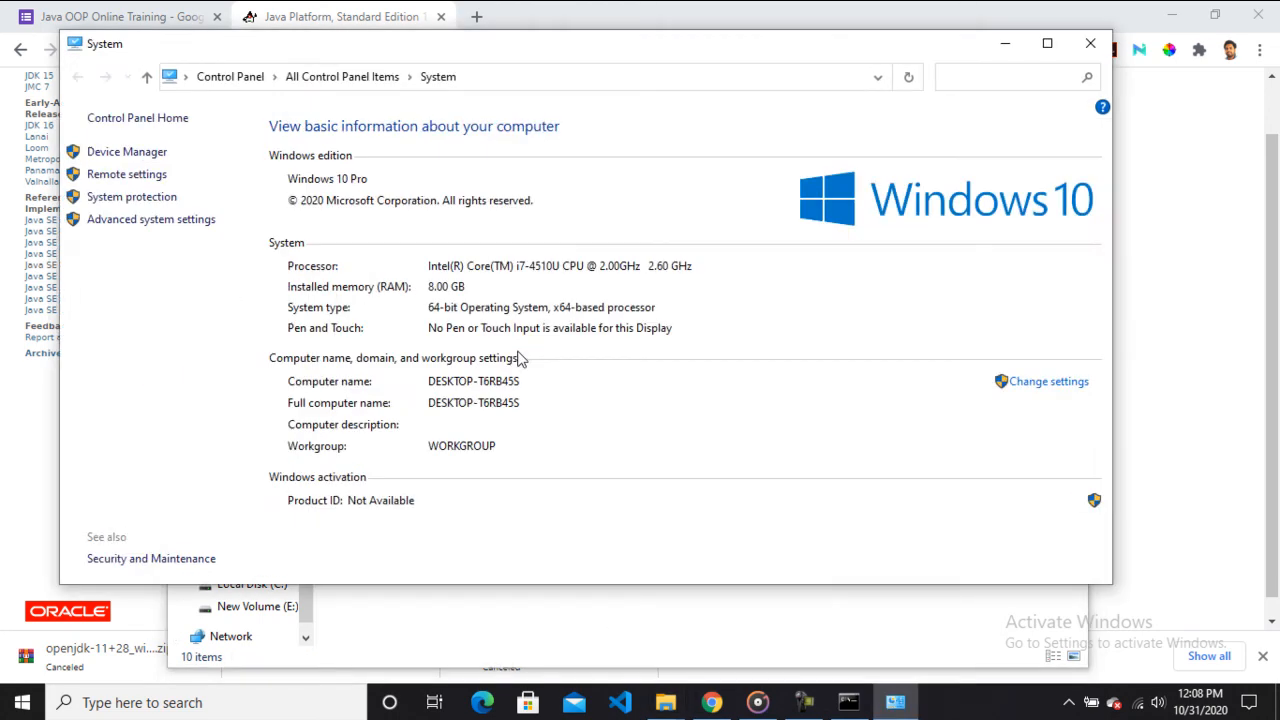
{"action": "left_click", "coordinate": [211, 222]}
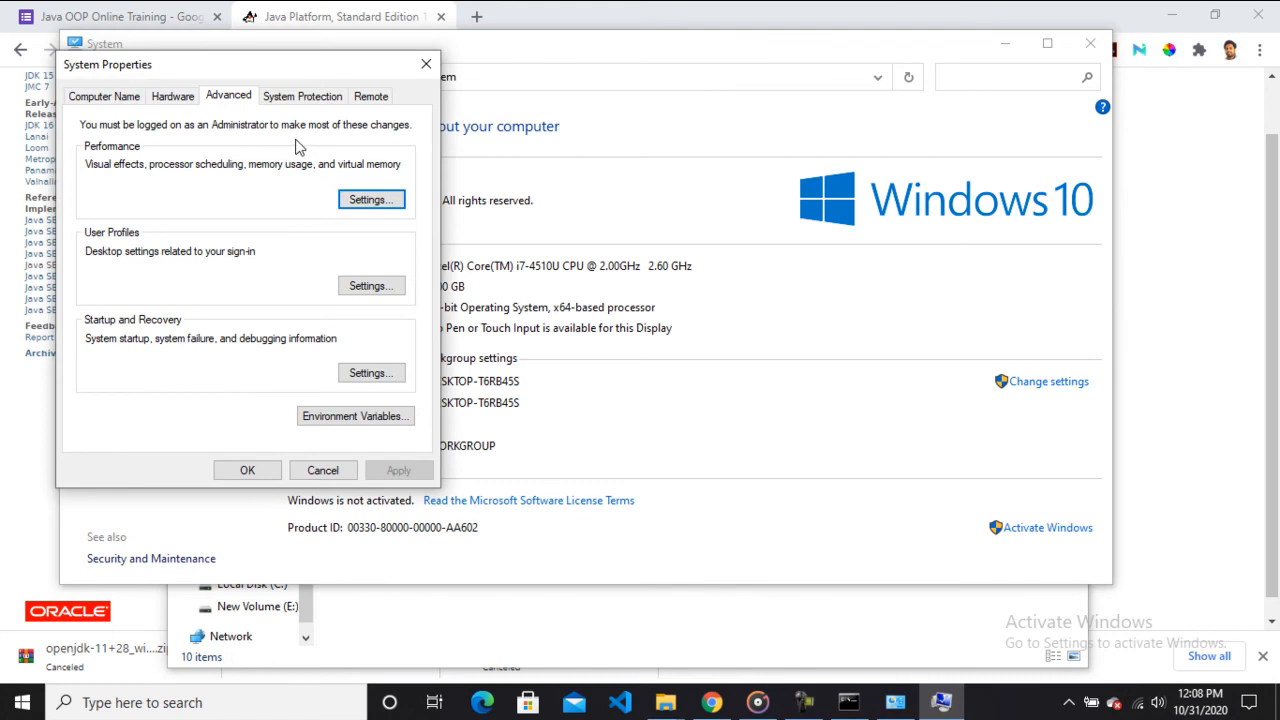
{"action": "left_click", "coordinate": [350, 416]}
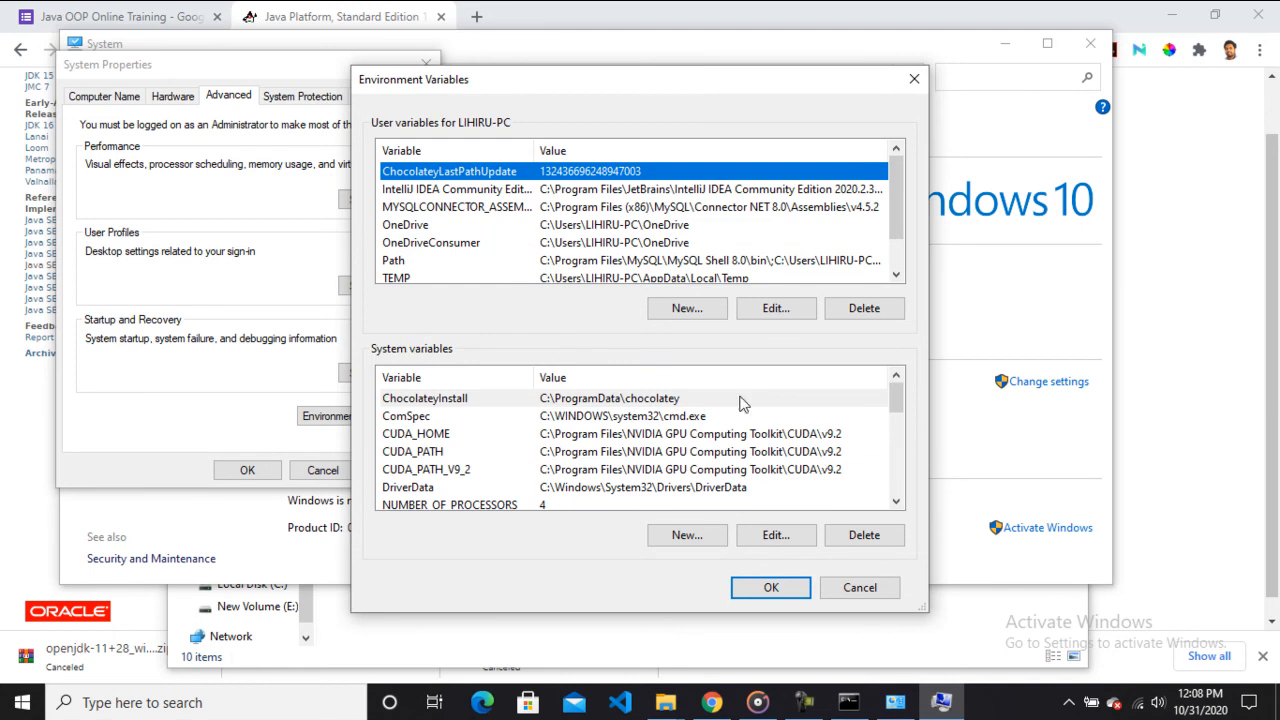
Edit the system Path variable and add C:\Program Files\Java\jdk-11\bin as a new entry.
{"action": "left_click_drag", "start_coordinate": [895, 400], "coordinate": [896, 441]}
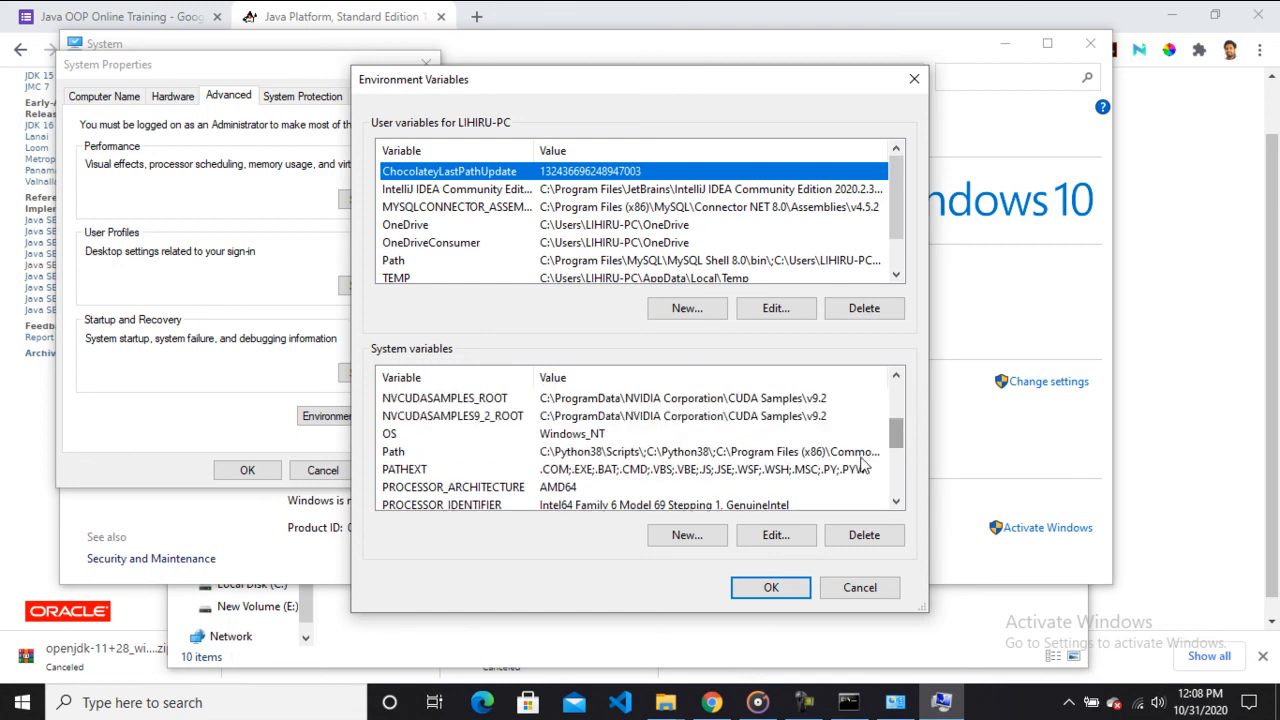
{"action": "left_click", "coordinate": [649, 455]}
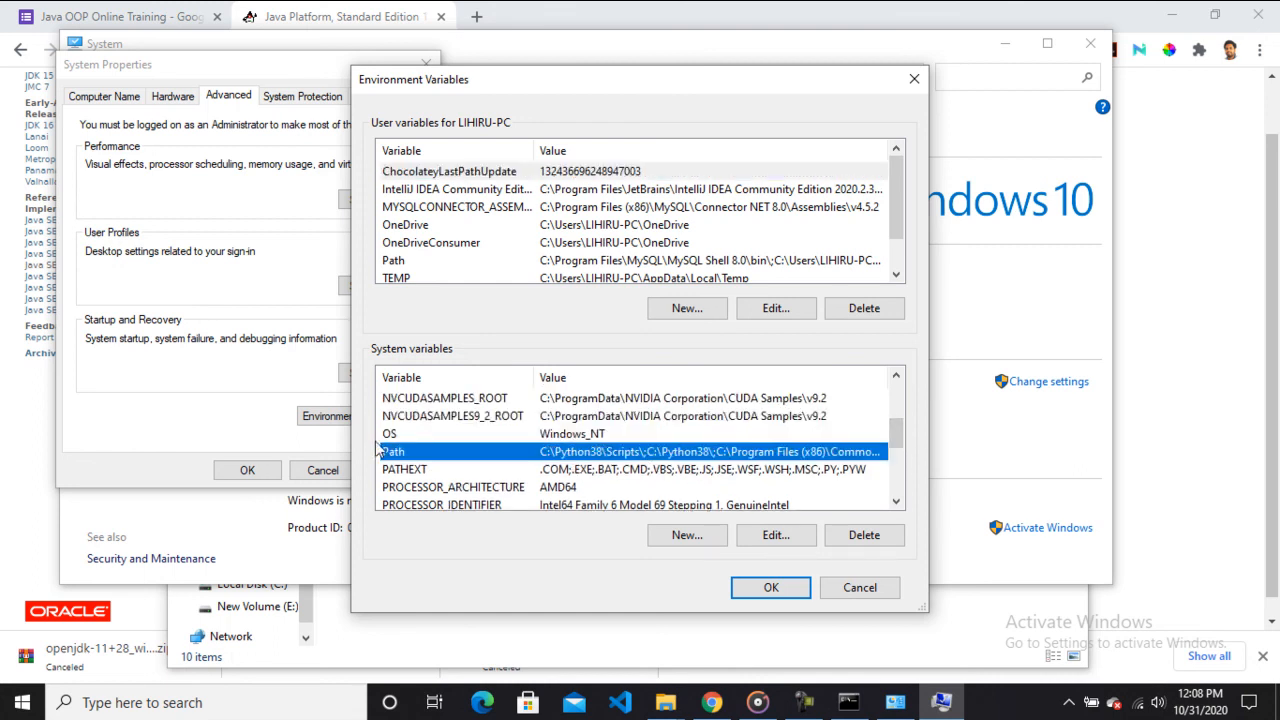
{"action": "left_click", "coordinate": [772, 537]}
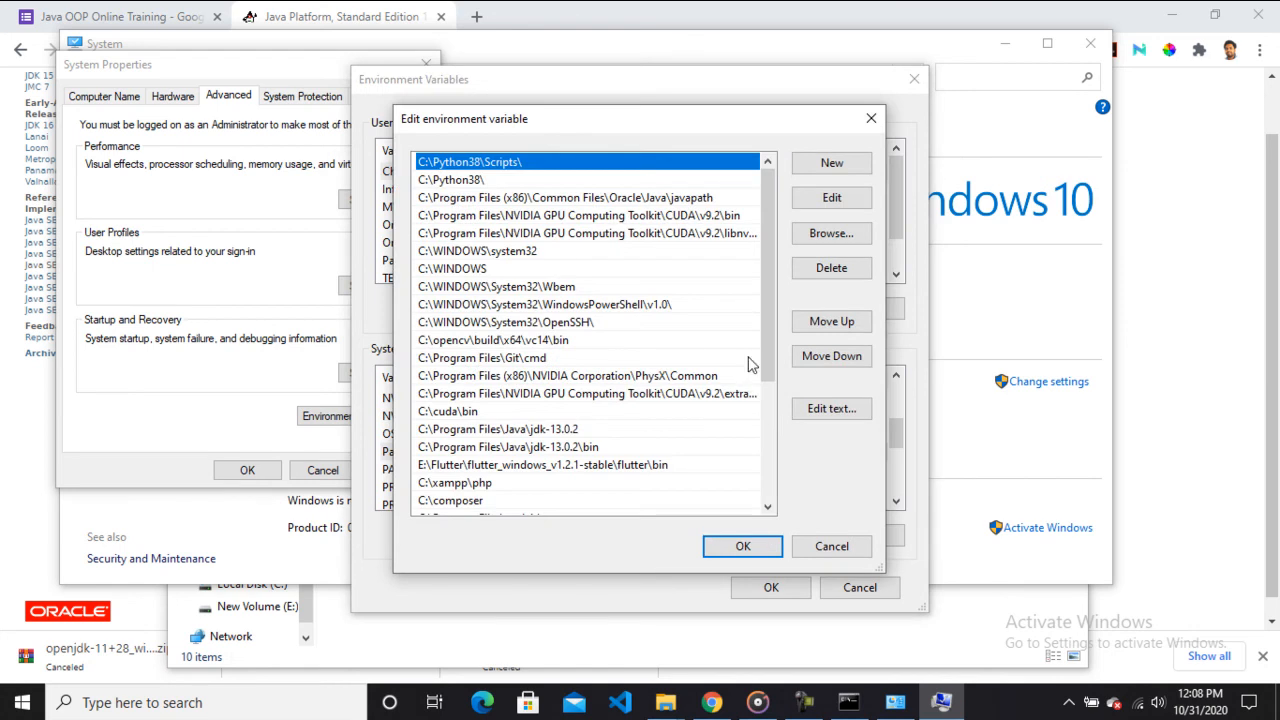
{"action": "left_click_drag", "start_coordinate": [771, 257], "coordinate": [763, 420]}
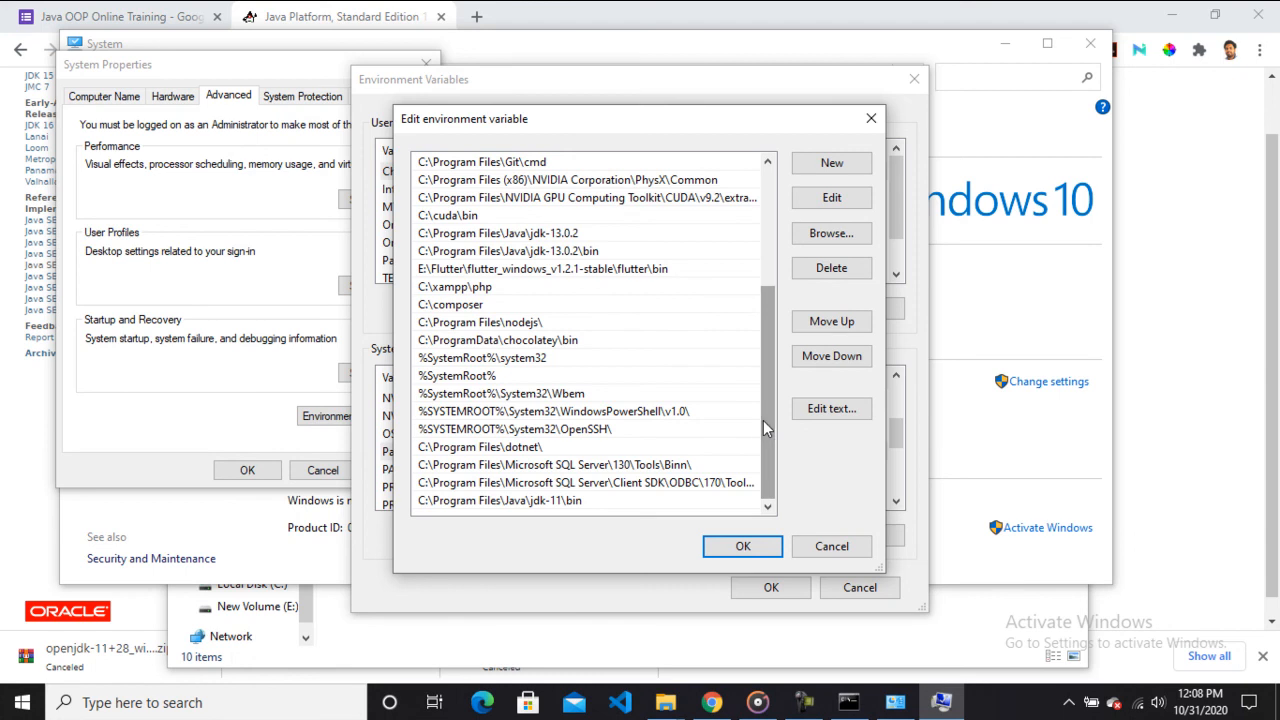
{"action": "left_click", "coordinate": [829, 164]}
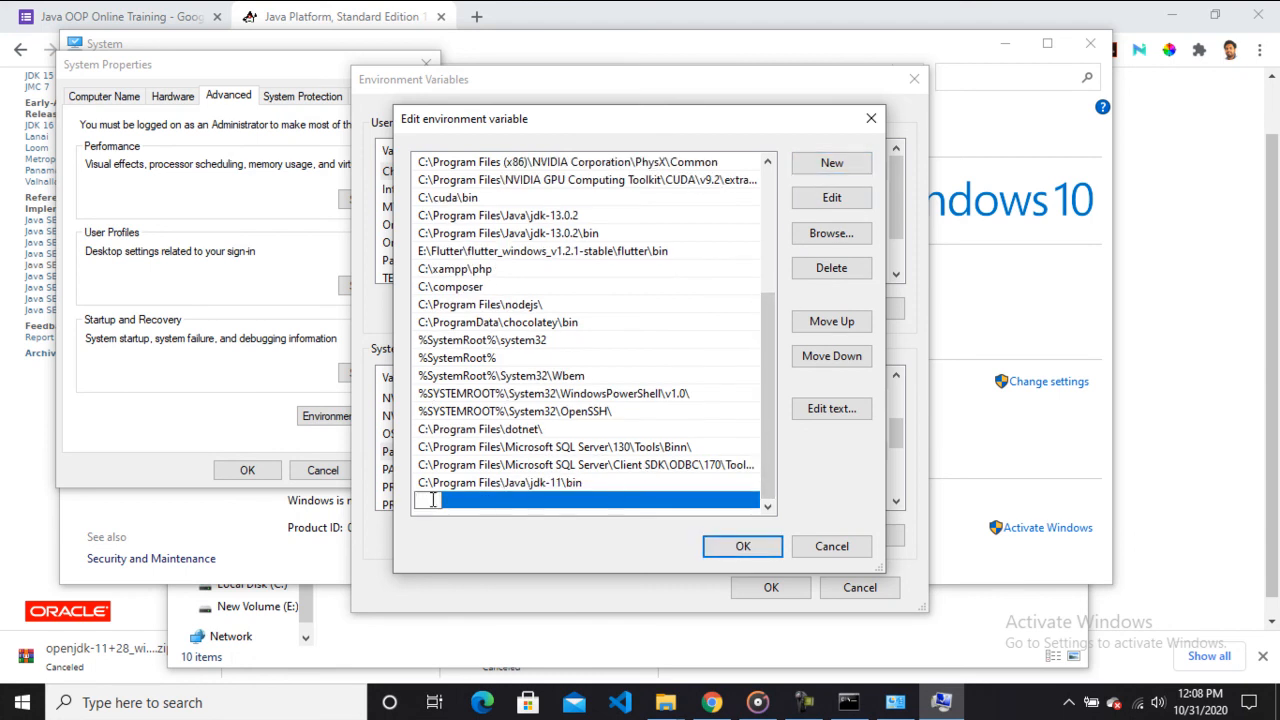
{"action": "key", "text": "ctrl+v"}
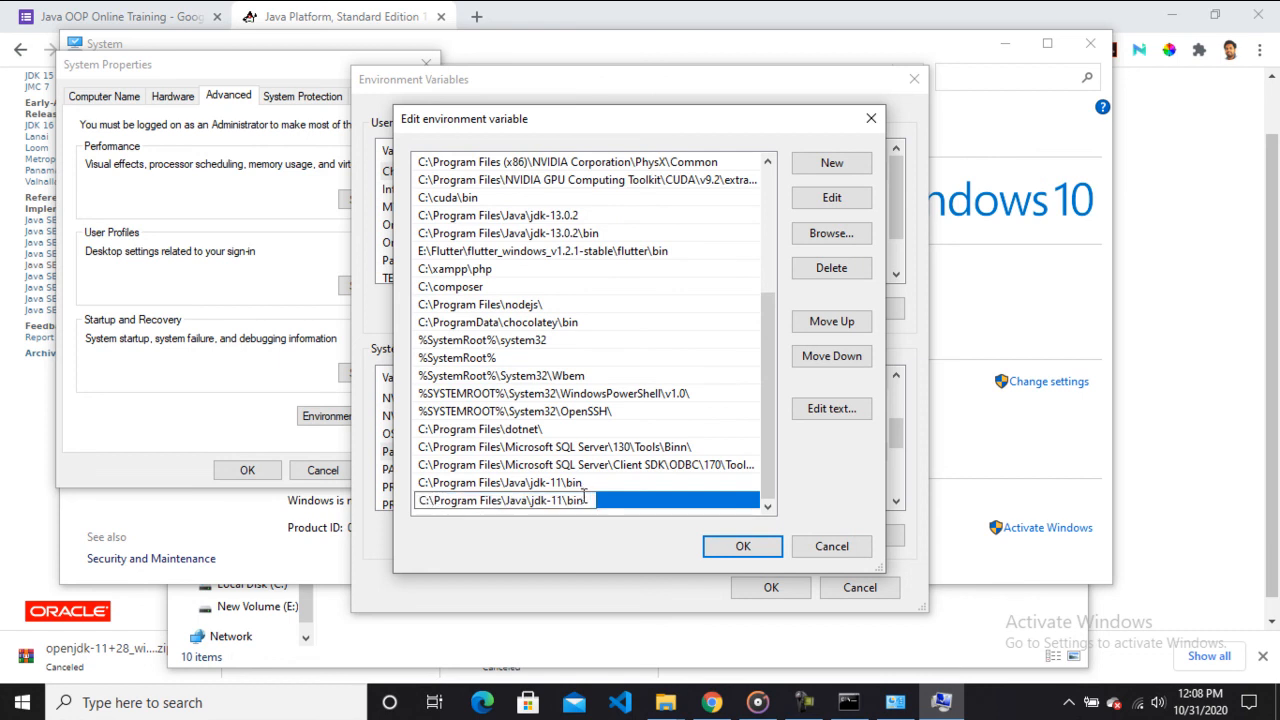
Confirm the Path change and close the Edit environment variable, Environment Variables, System Properties and System windows.
{"action": "left_click", "coordinate": [744, 547]}
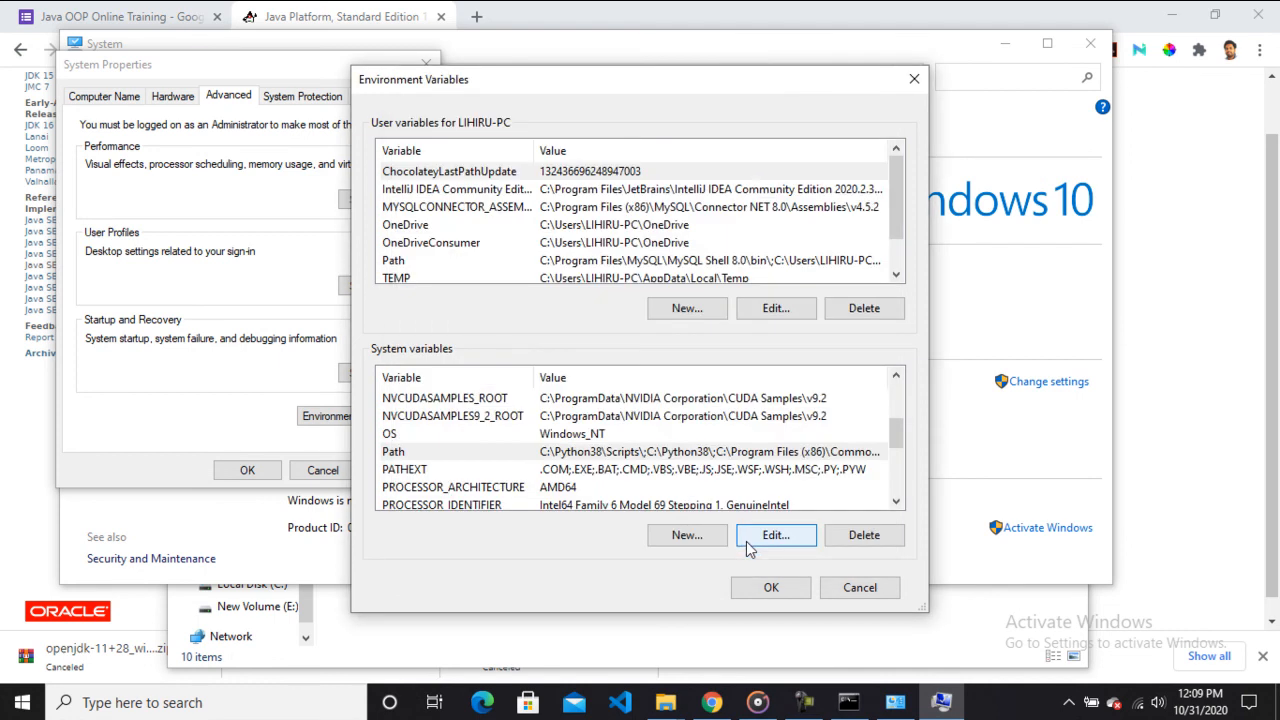
{"action": "left_click", "coordinate": [756, 585]}
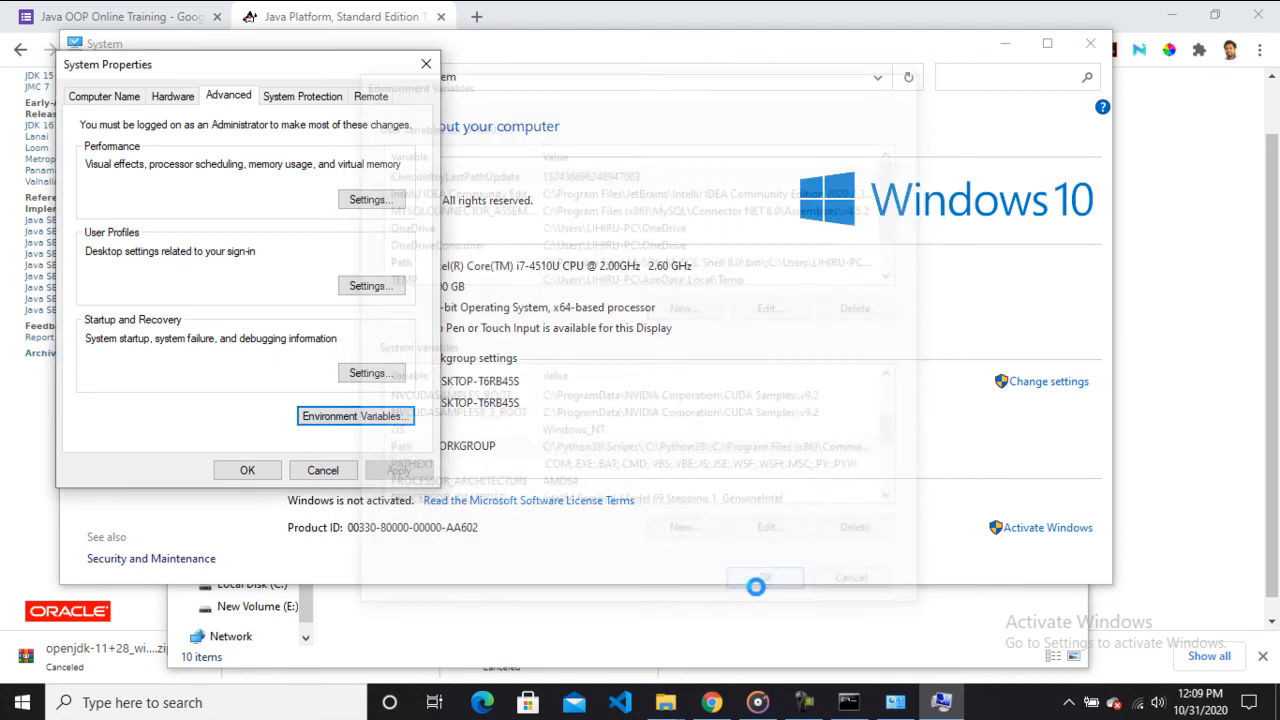
{"action": "left_click", "coordinate": [249, 470]}
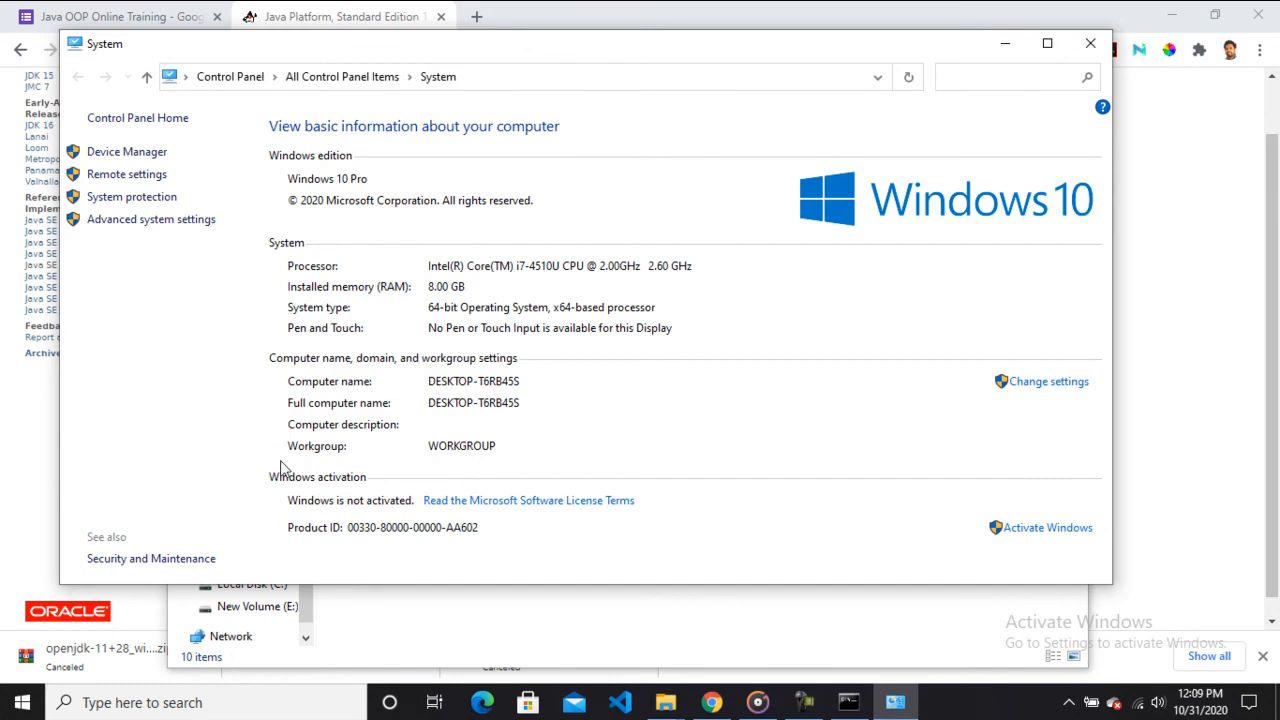
{"action": "left_click", "coordinate": [1090, 43]}
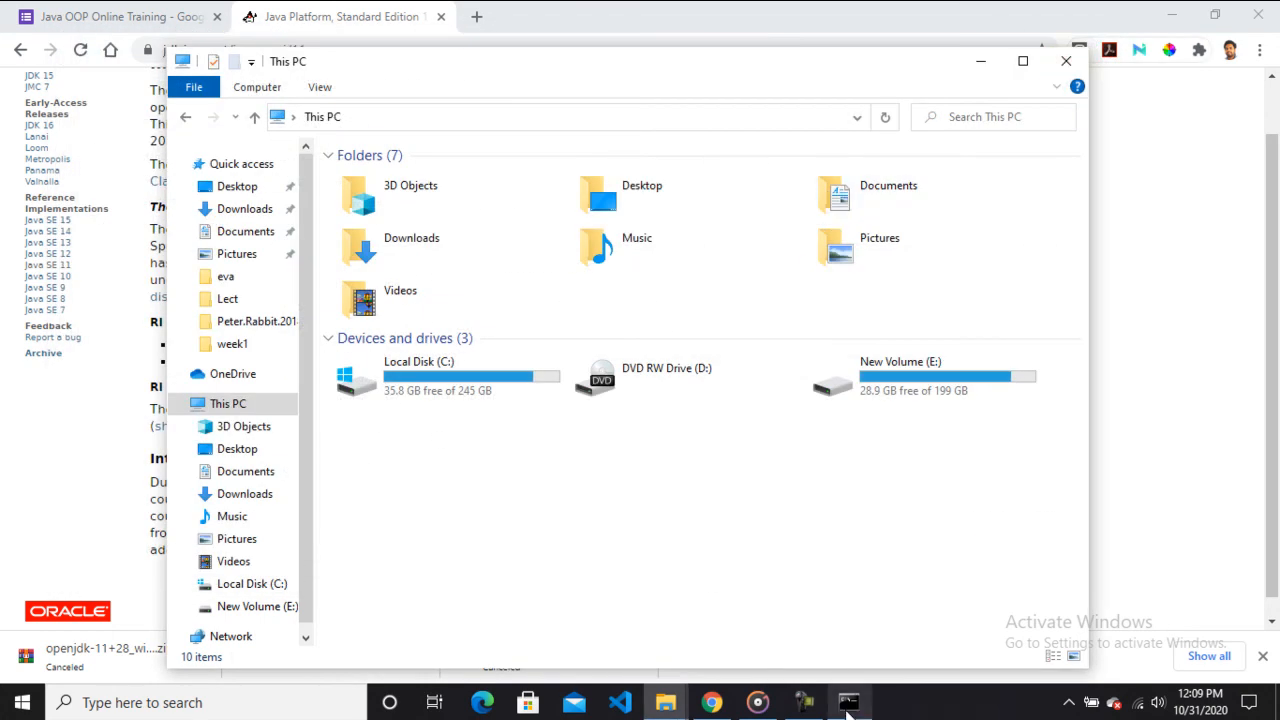
Close the old Command Prompt window and open a fresh Command Prompt by searching for cmd.
{"action": "left_click", "coordinate": [846, 710]}
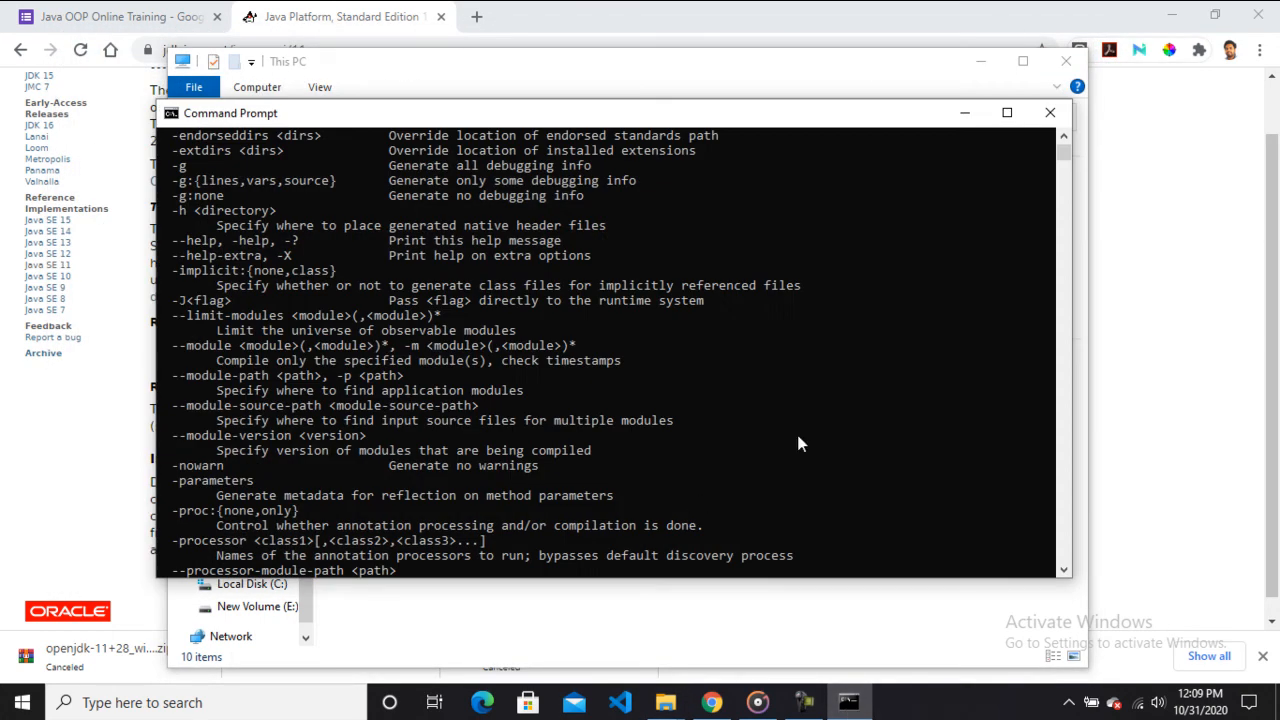
{"action": "left_click", "coordinate": [1049, 116]}
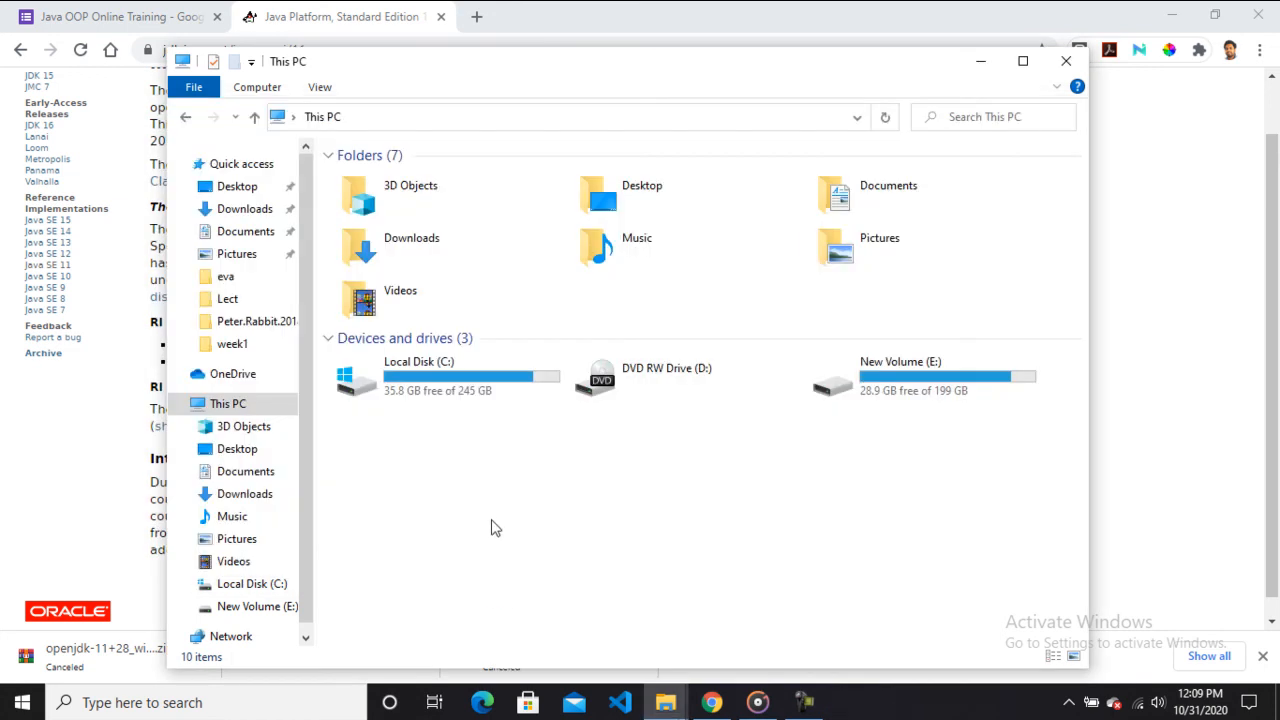
{"action": "left_click", "coordinate": [299, 690]}
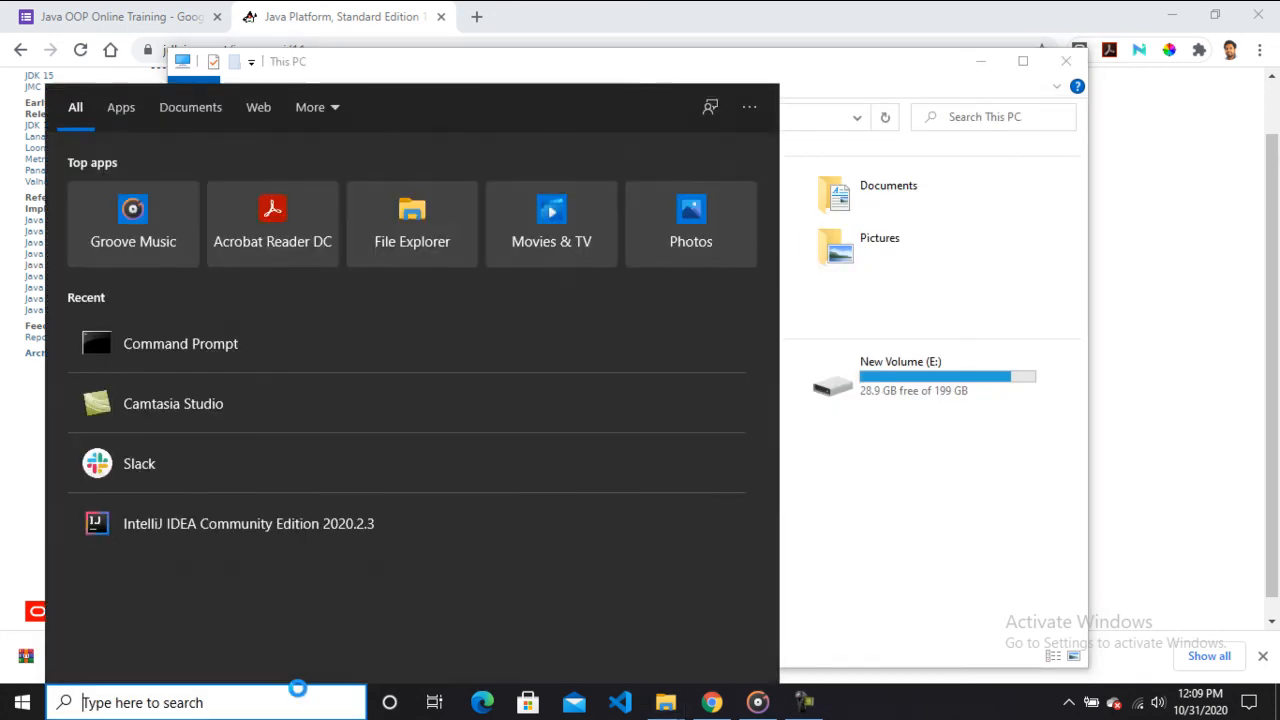
{"action": "type", "text": "d"}
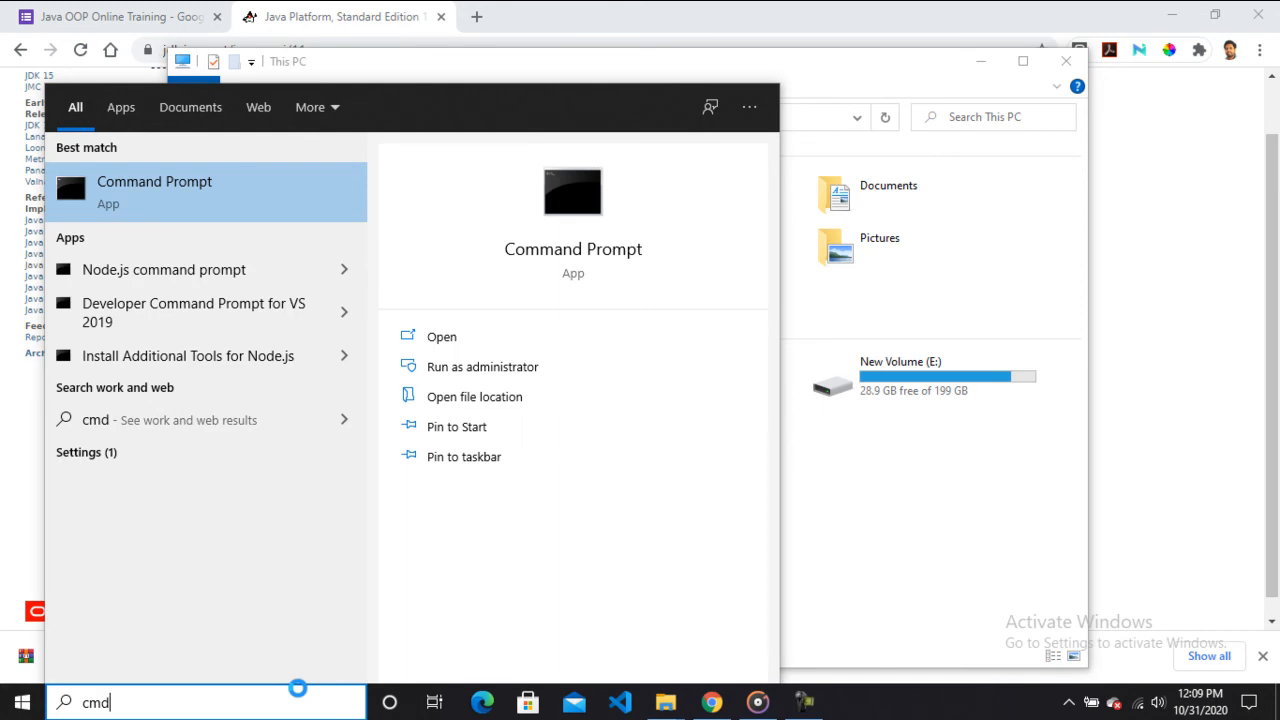
{"action": "left_click", "coordinate": [267, 203]}
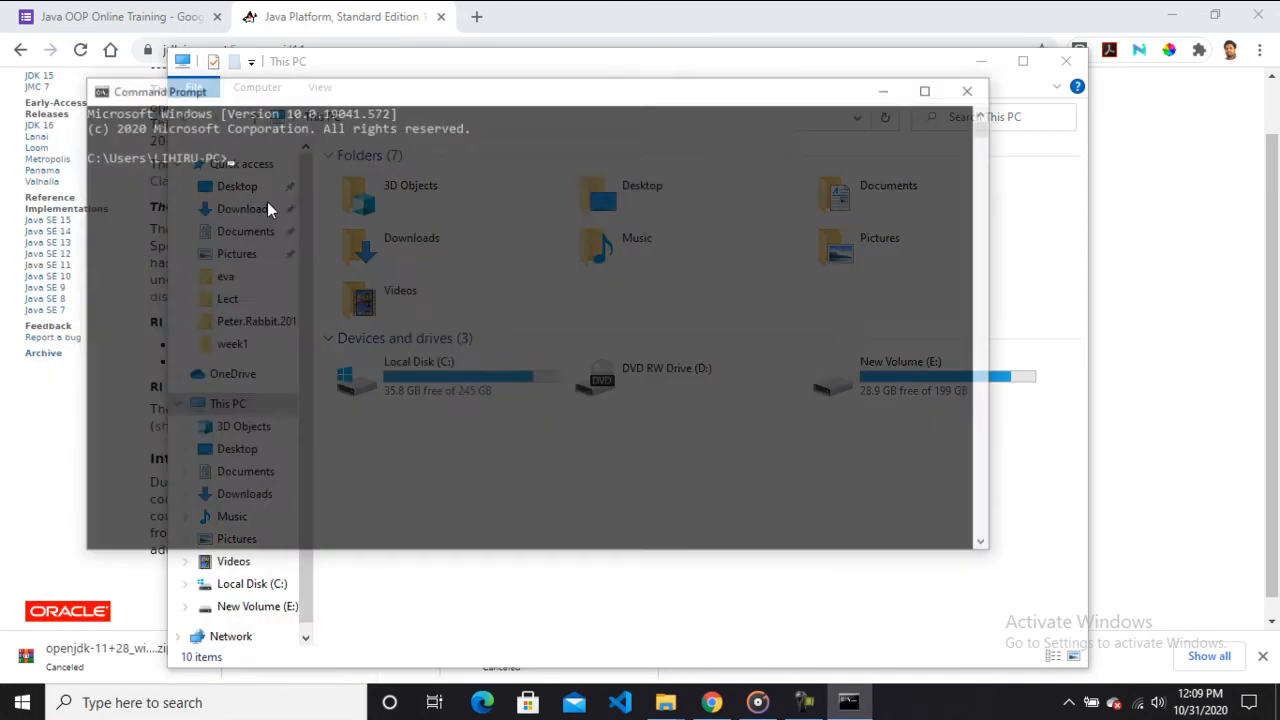
{"action": "left_click_drag", "start_coordinate": [488, 97], "coordinate": [570, 140]}
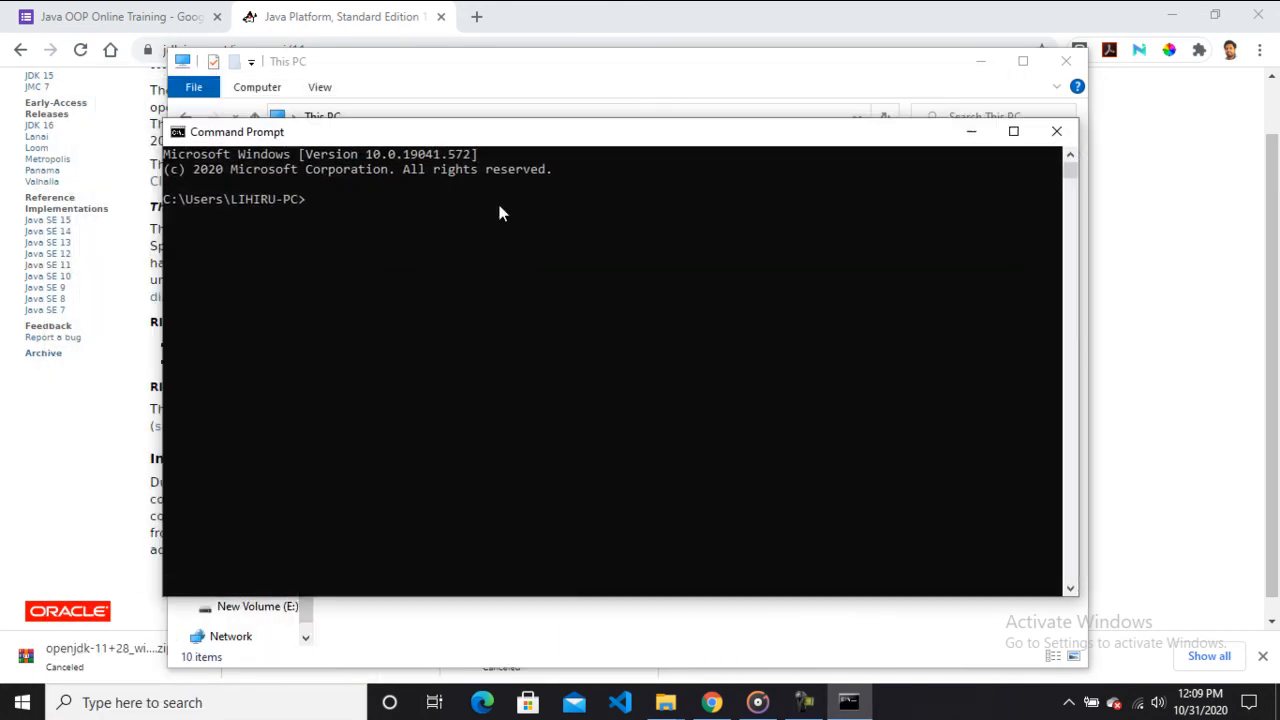
Run javac in the new Command Prompt and scroll back to the start of its output.
{"action": "type", "text": "javac"}
{"action": "key", "text": "Return"}
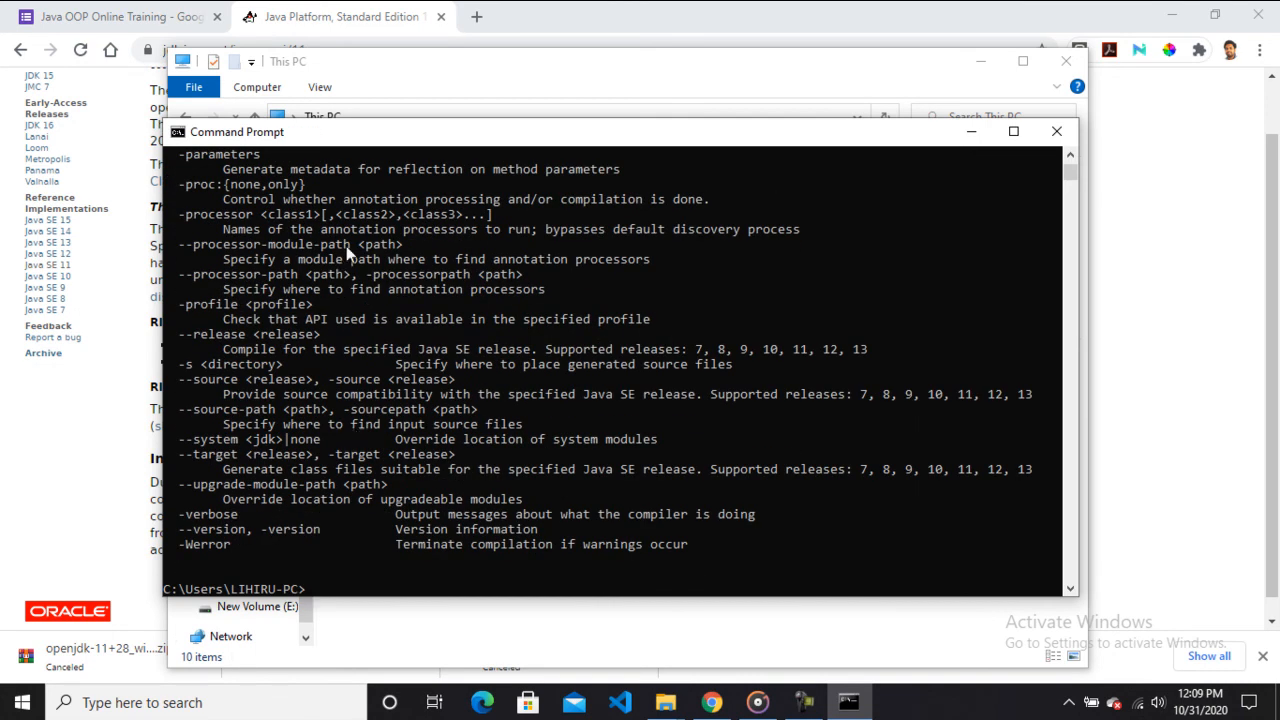
{"action": "scroll", "coordinate": [1069, 169], "scroll_direction": "up", "scroll_amount": 15}
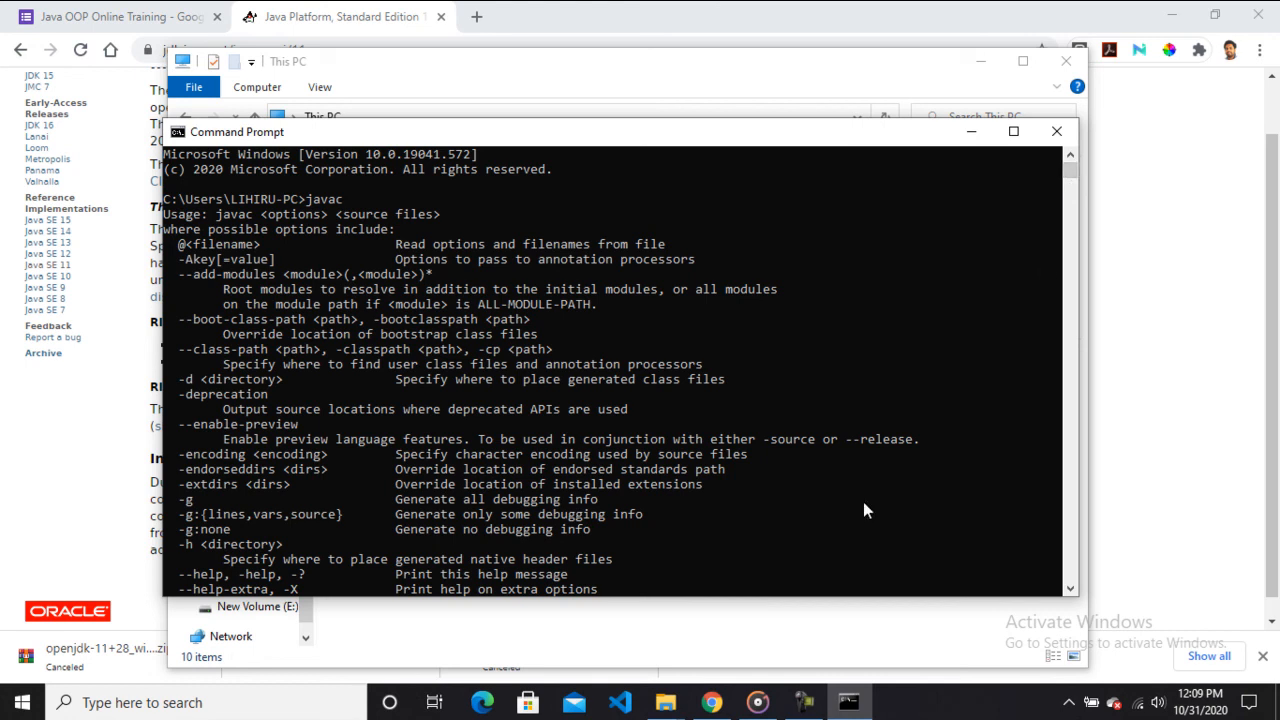
{"action": "left_click", "coordinate": [808, 704]}
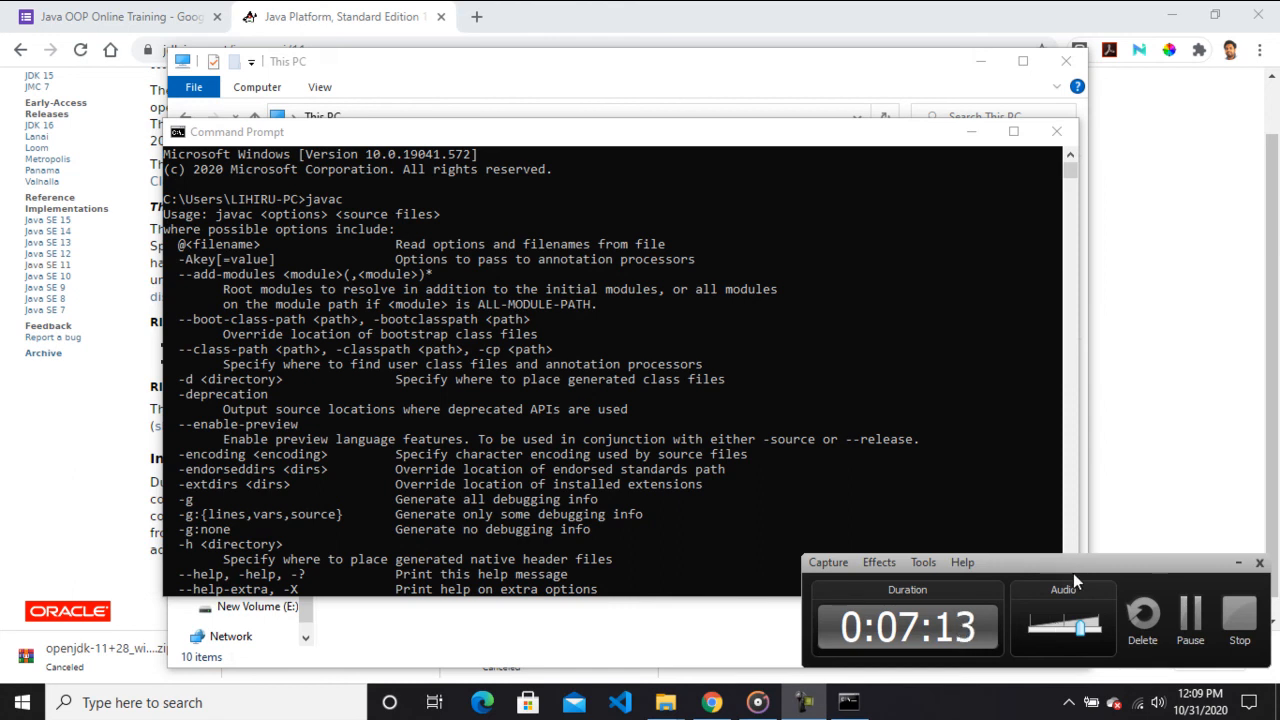
{"action": "left_click_drag", "start_coordinate": [1075, 567], "coordinate": [1075, 564]}
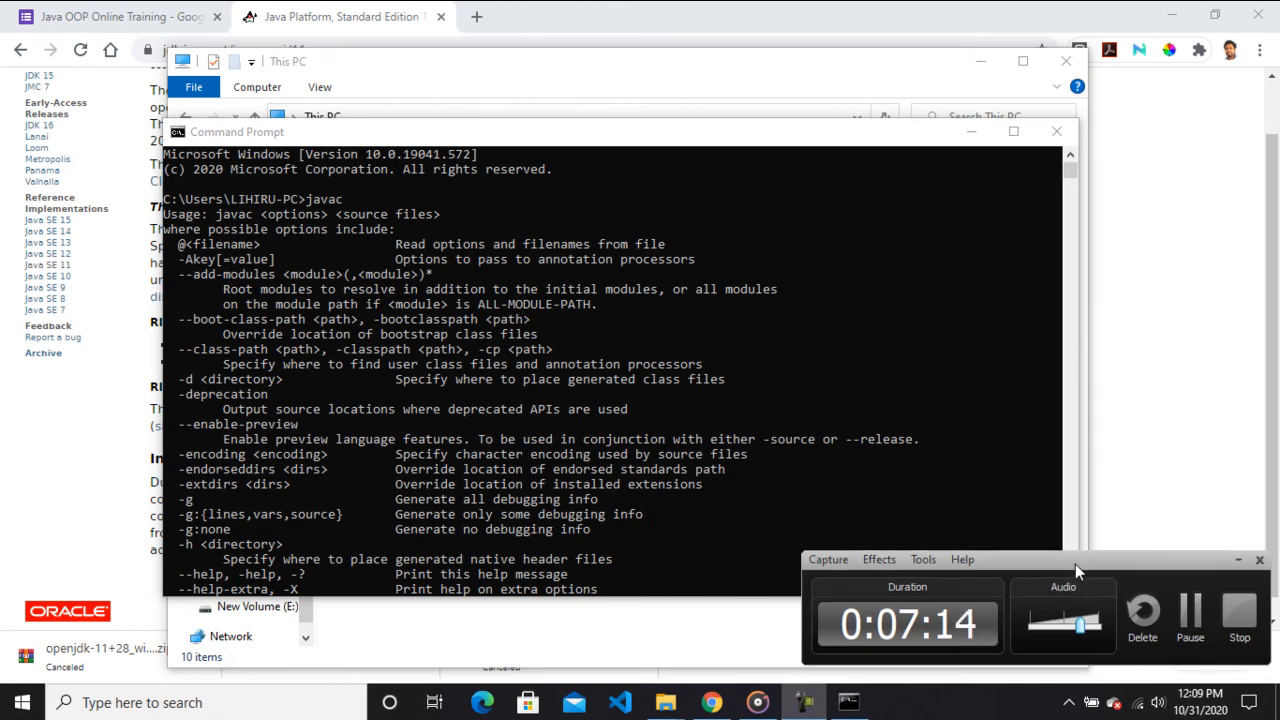